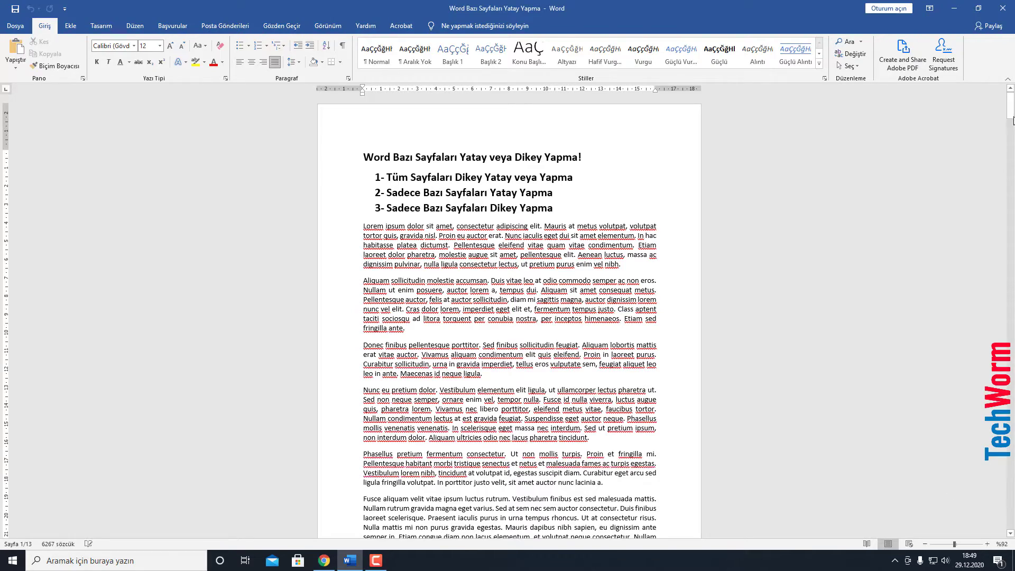
Switch every page of the document to Landscape (Yatay) orientation
mouse_move(1009, 106)
left_mouse_down()
mouse_move(1004, 184)
mouse_move(664, 299)
left_mouse_up()
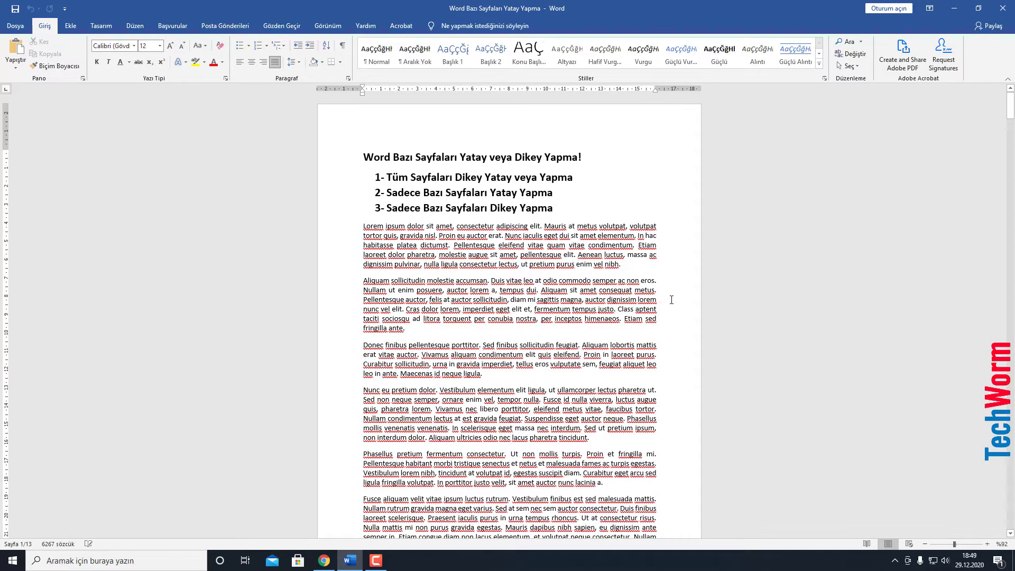
left_click(136, 26)
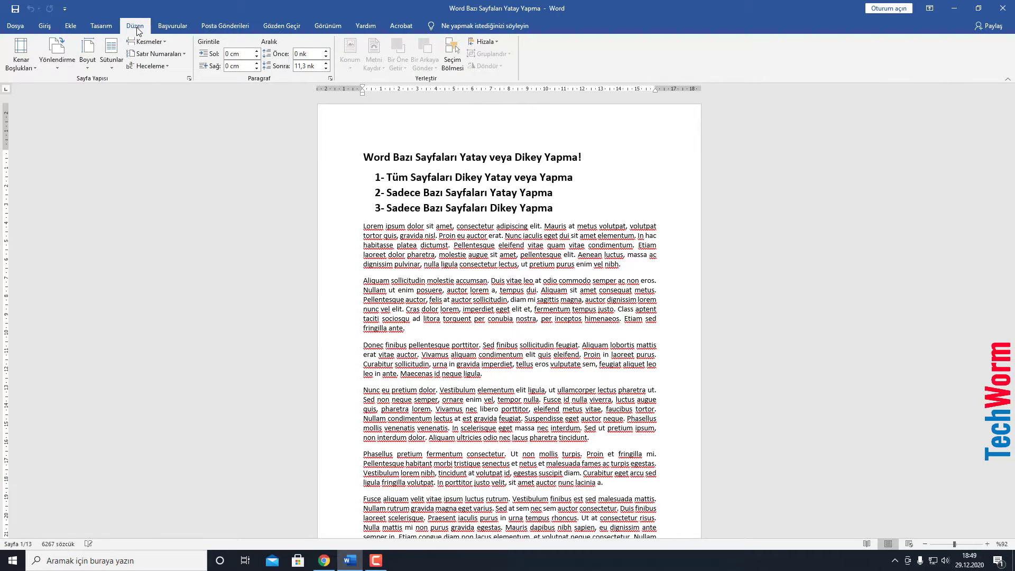
left_click(57, 53)
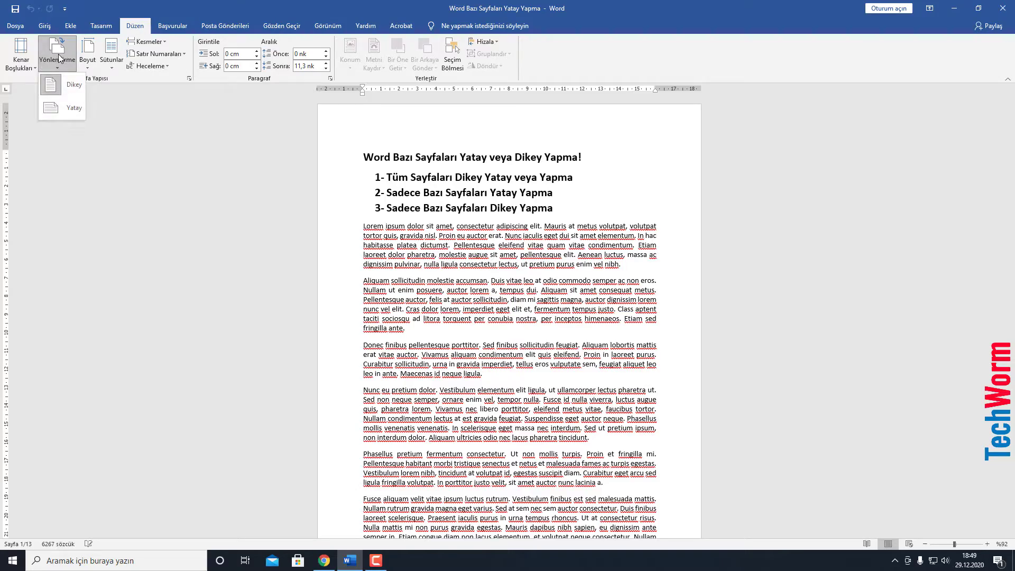
left_click(52, 108)
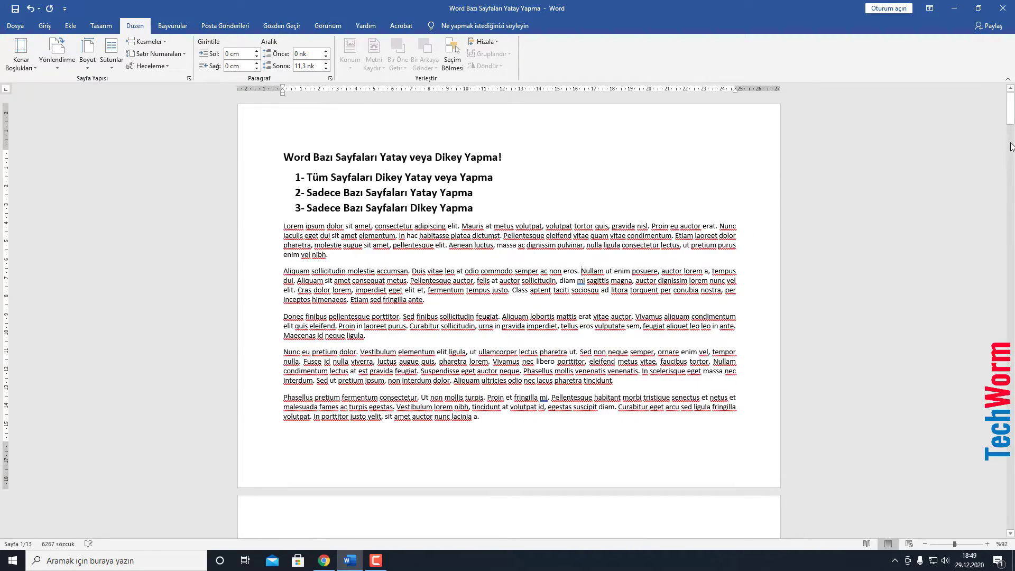
mouse_move(1010, 114)
left_mouse_down()
mouse_move(1012, 364)
mouse_move(1010, 106)
left_mouse_up()
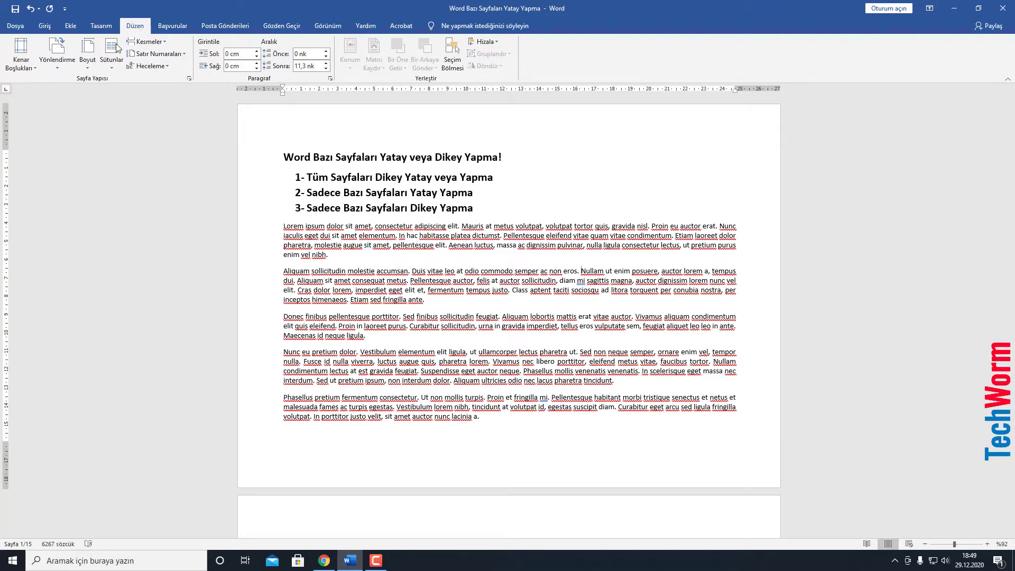
left_click(62, 60)
Return the whole document to Portrait (Dikey) orientation
left_click(61, 80)
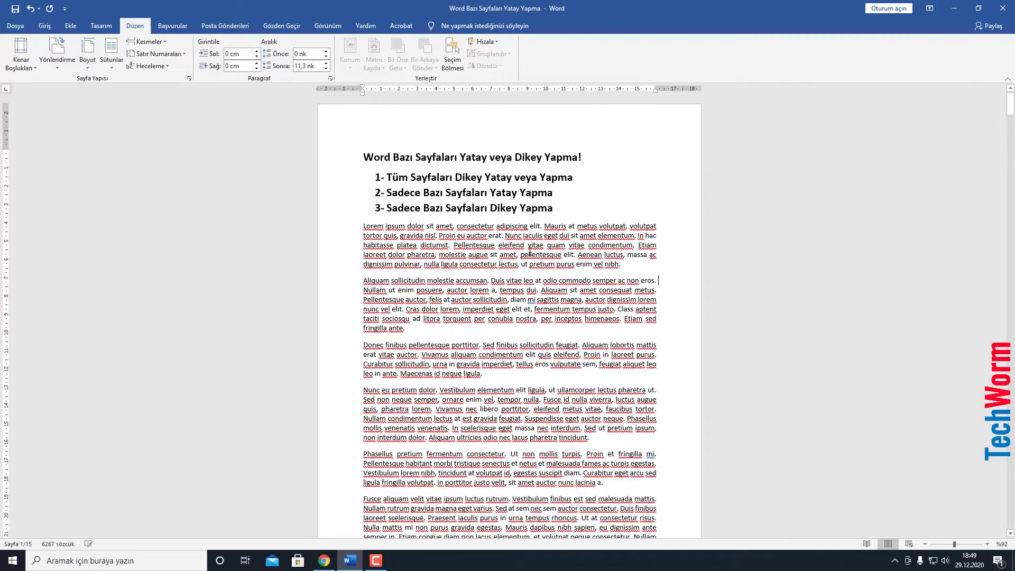
mouse_move(1010, 118)
left_mouse_down()
mouse_move(1010, 259)
mouse_move(1013, 56)
left_mouse_up()
left_click_drag(387, 193, 560, 194)
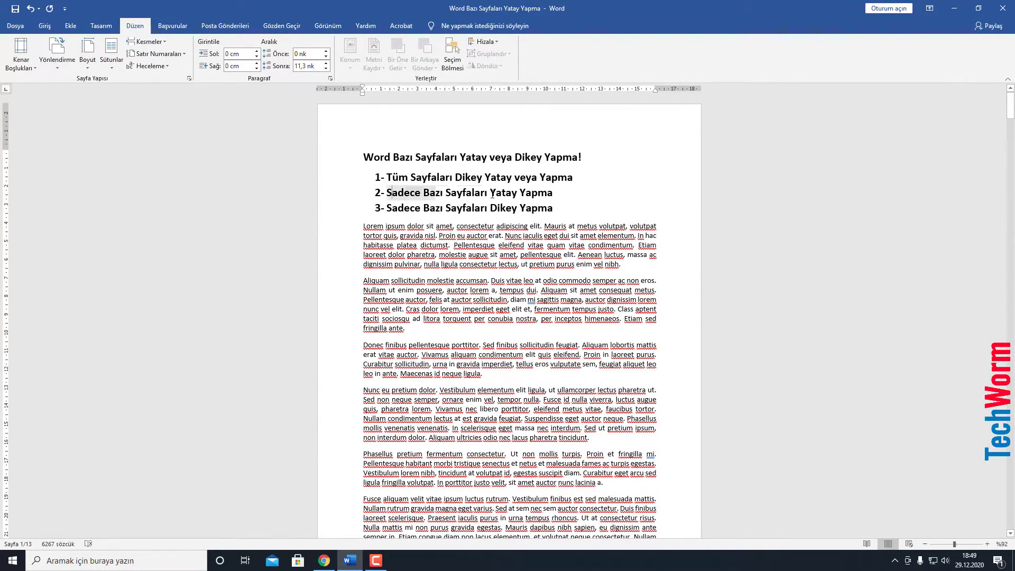
scroll(585, 333, "down", 5)
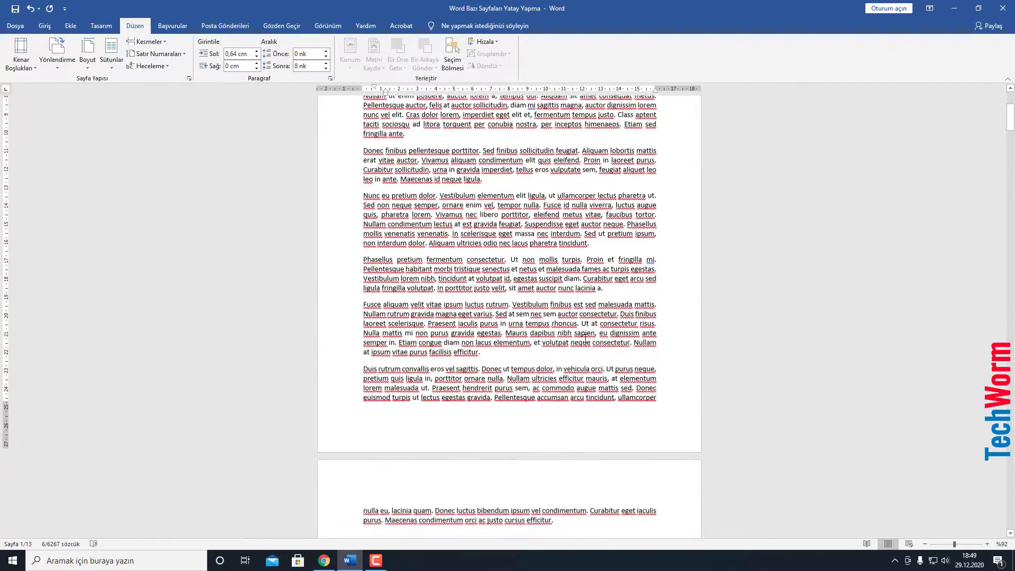
scroll(555, 332, "down", 10)
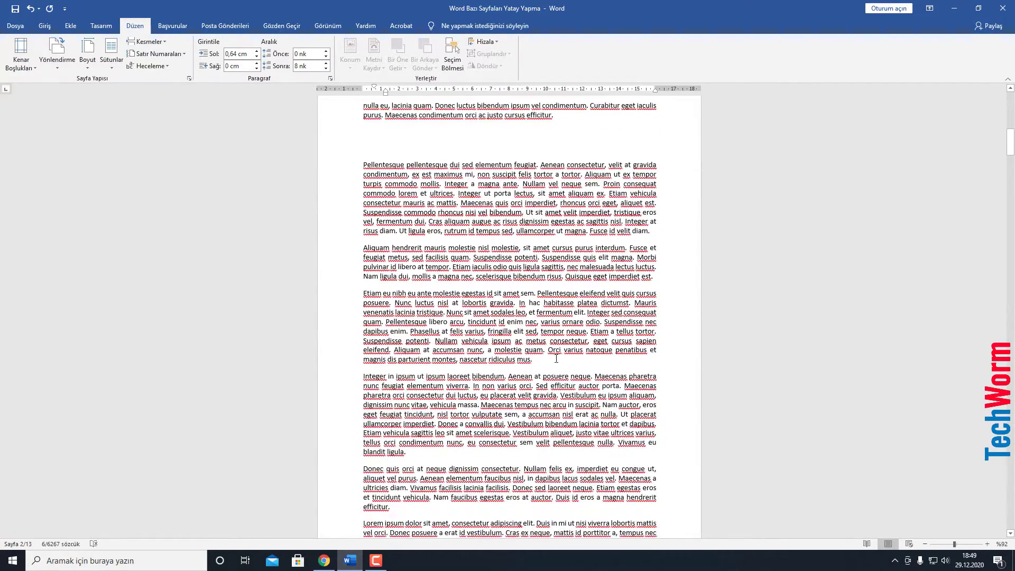
scroll(557, 358, "up", 2)
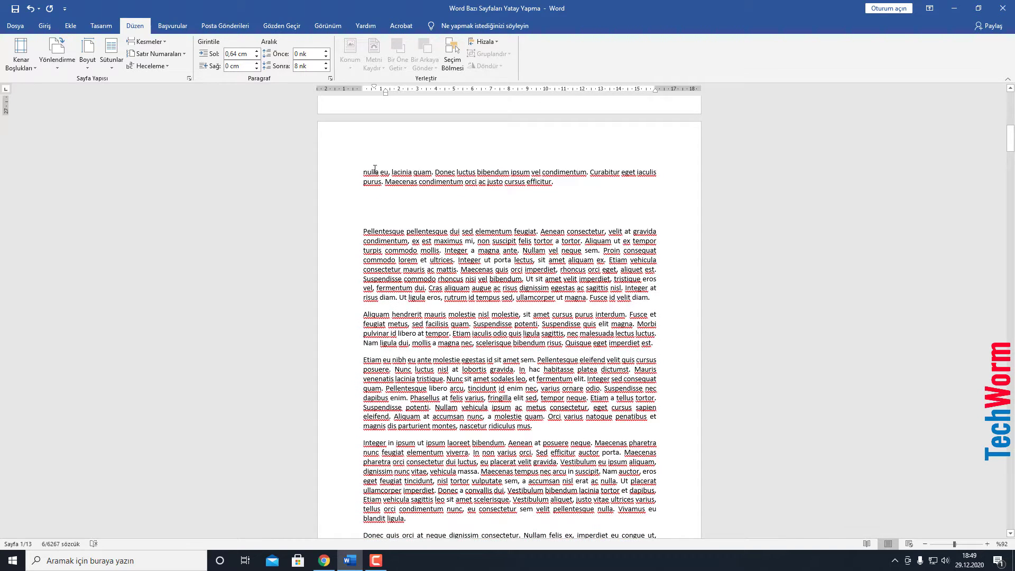
Insert a next-page section break before 'nulla eu' on page 2 and make that section landscape
left_click(360, 144)
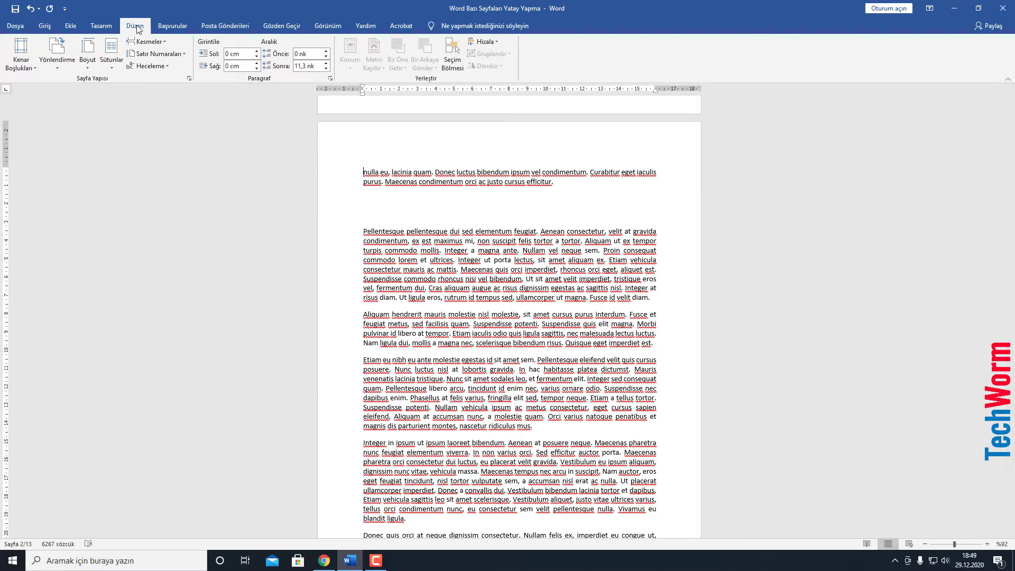
left_click(143, 43)
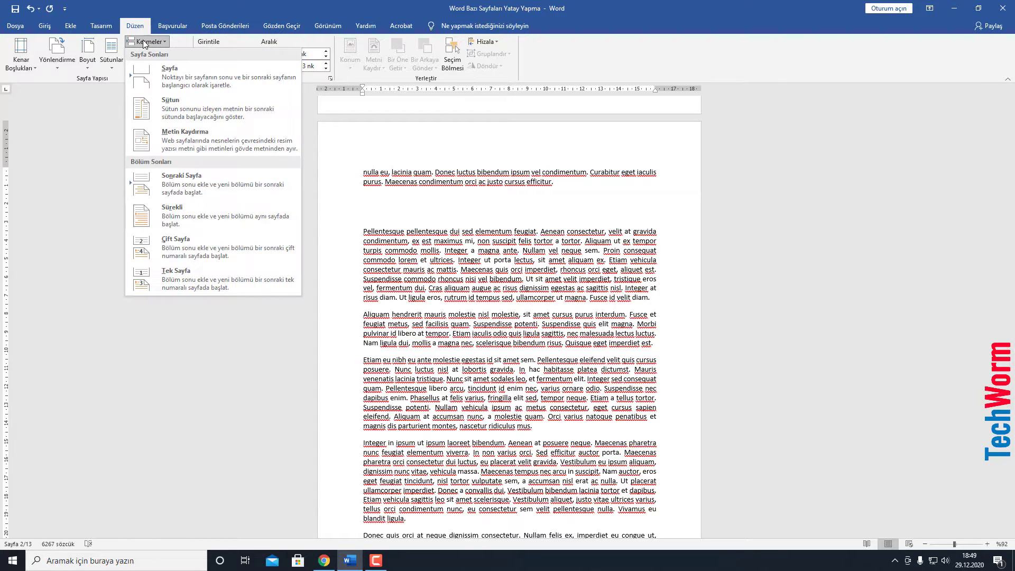
left_click(179, 183)
left_click(57, 55)
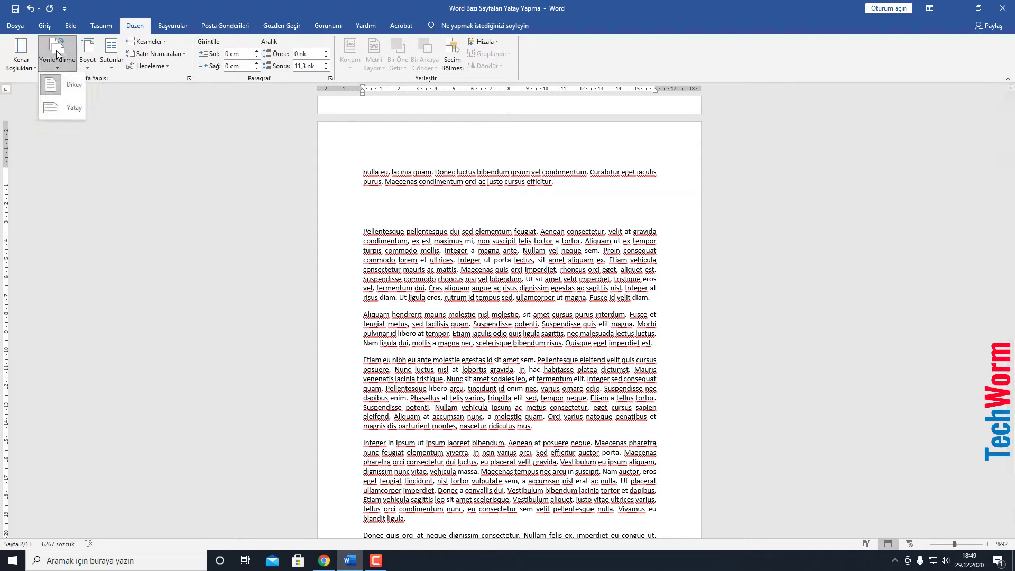
left_click(63, 108)
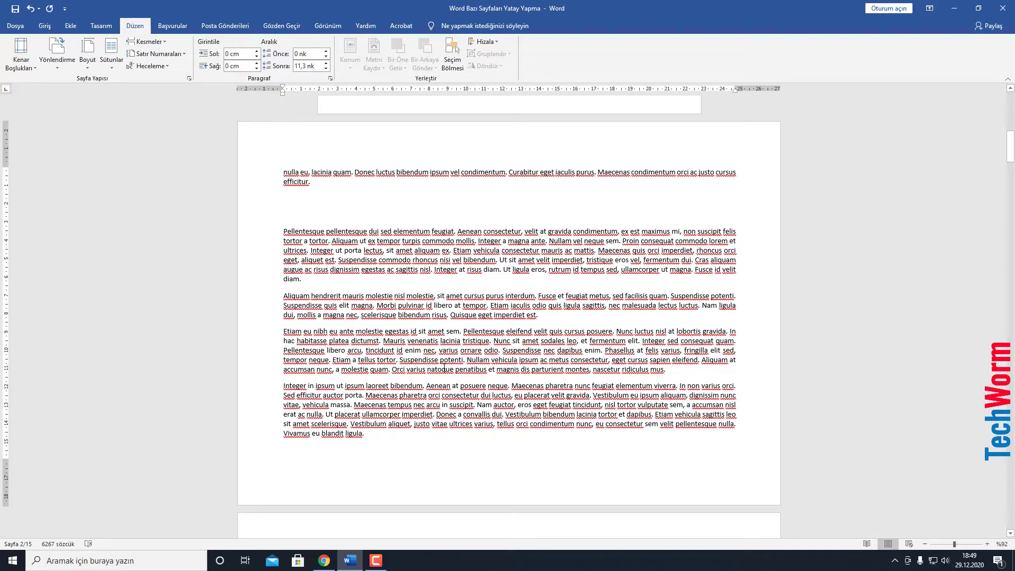
Insert a next-page section break before 'Donec quis orci' and set the pages from there to portrait
scroll(409, 343, "down", 3)
scroll(409, 348, "down", 3)
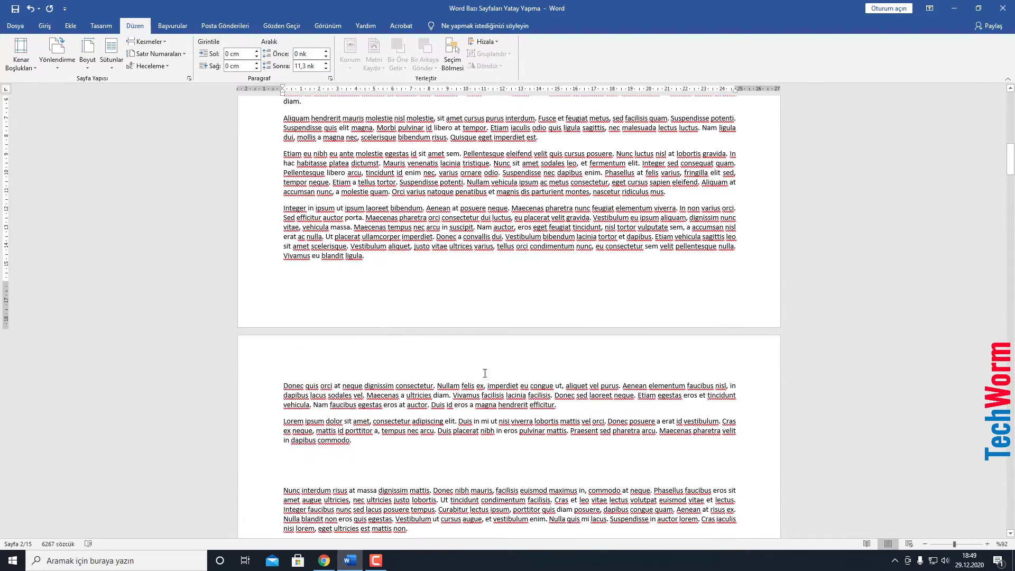
scroll(510, 386, "down", 2)
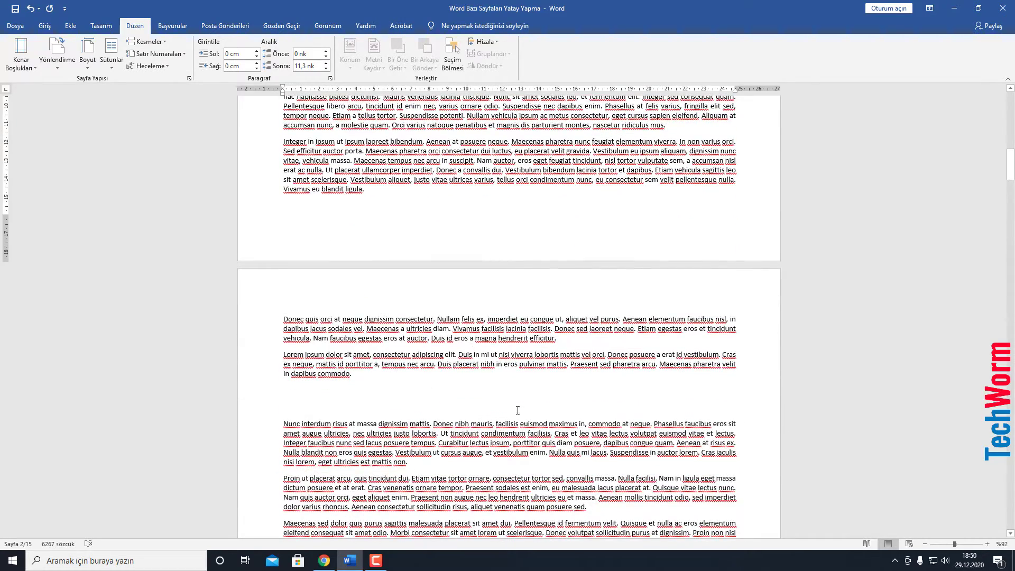
left_click(282, 302)
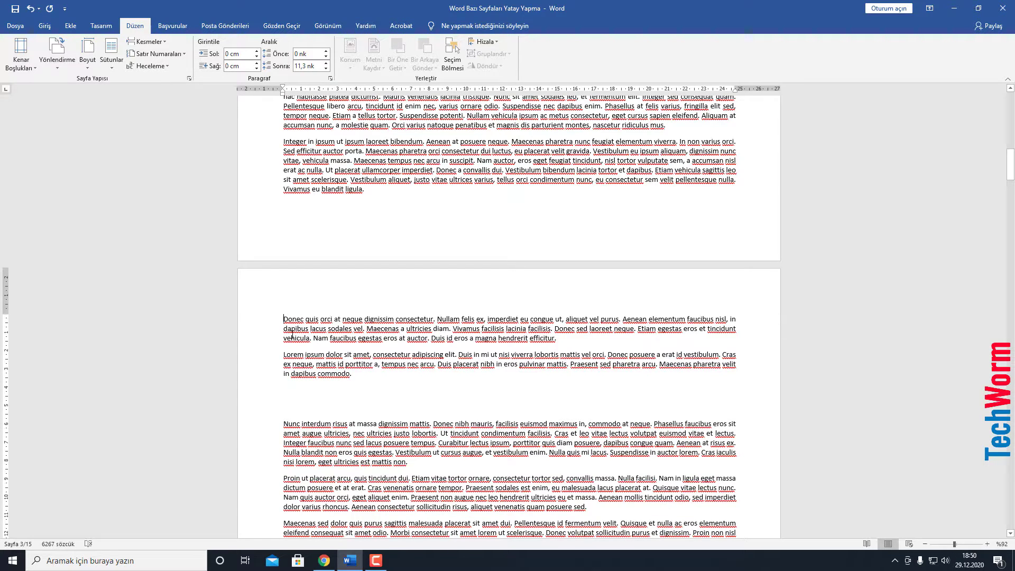
left_click(142, 41)
left_click(173, 188)
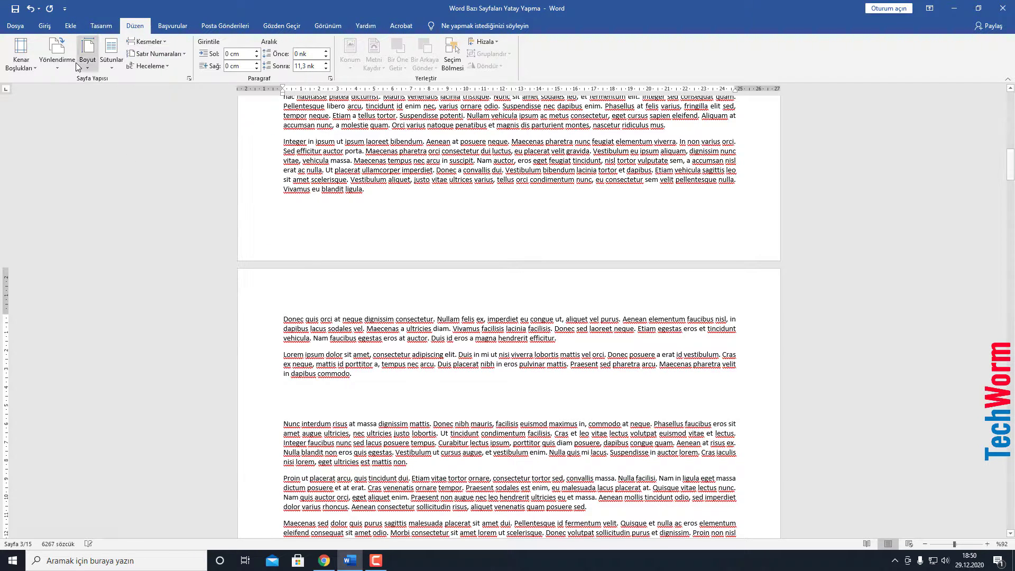
left_click(55, 53)
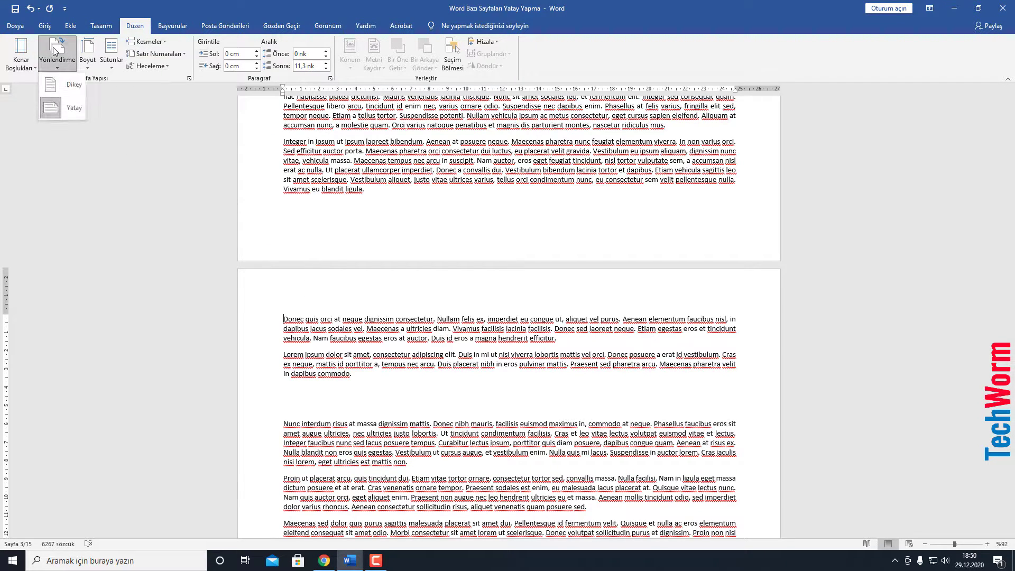
left_click(55, 83)
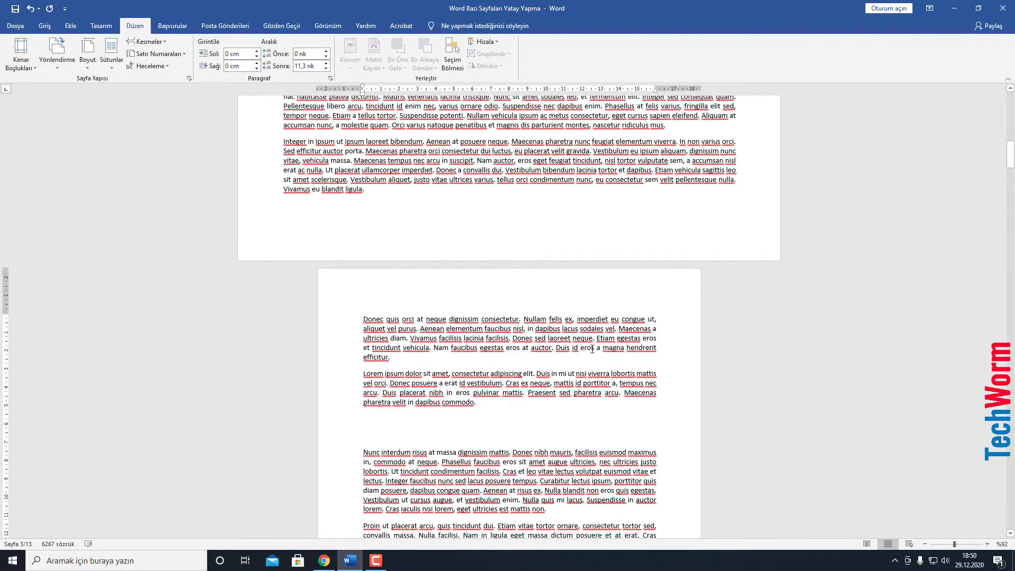
Insert a next-page section break before the 'Integer faucibus mattis velit' paragraph
scroll(587, 344, "up", 5)
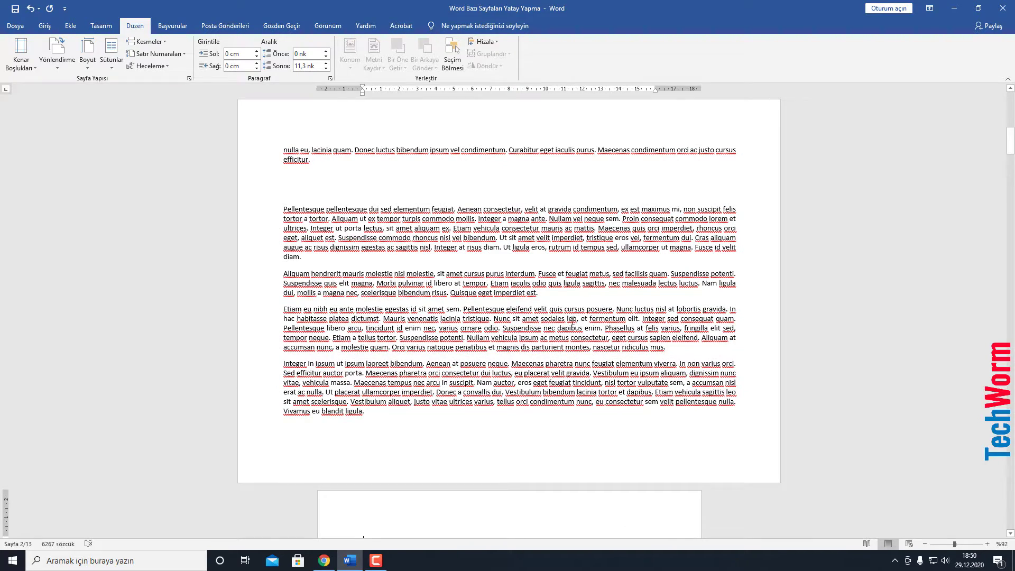
scroll(506, 294, "down", 1)
scroll(506, 294, "down", 4)
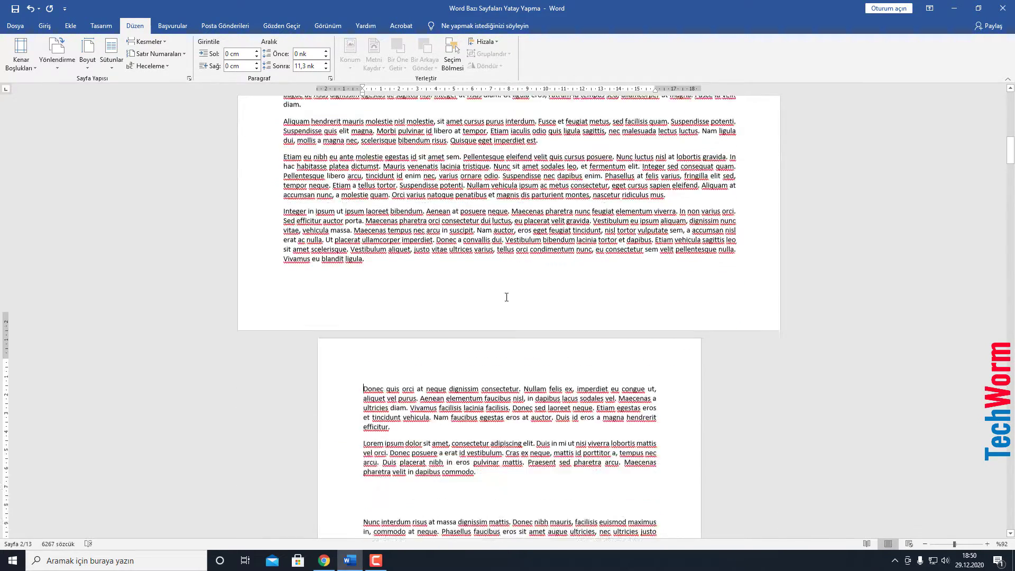
scroll(507, 294, "down", 4)
scroll(507, 295, "down", 3)
left_click_drag(1010, 174, 1010, 237)
scroll(521, 262, "down", 3)
scroll(522, 263, "down", 1)
scroll(503, 262, "down", 10)
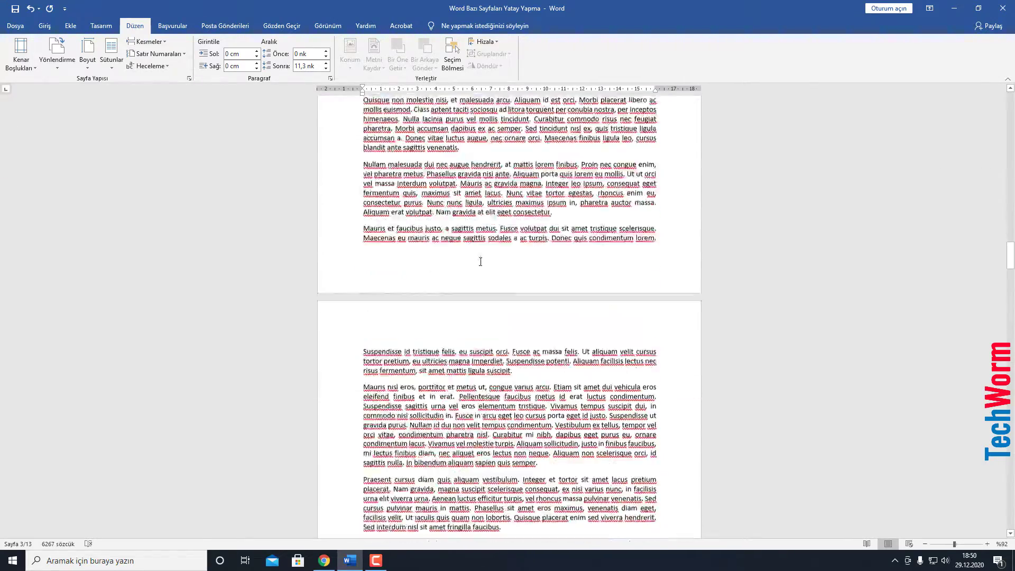
scroll(478, 260, "down", 2)
scroll(477, 270, "up", 4)
scroll(477, 265, "up", 3)
scroll(476, 265, "up", 3)
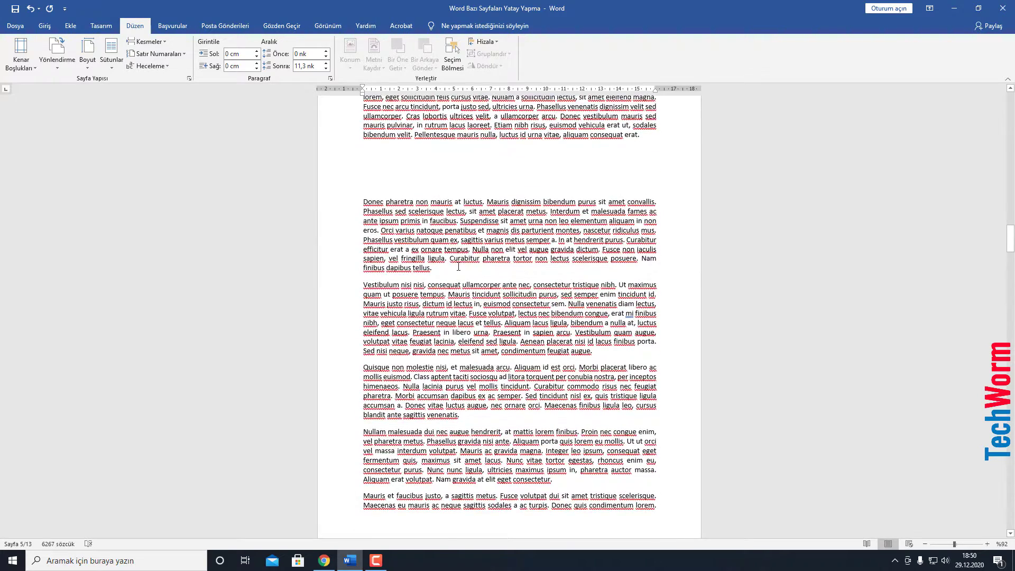
scroll(465, 254, "up", 4)
scroll(452, 245, "up", 3)
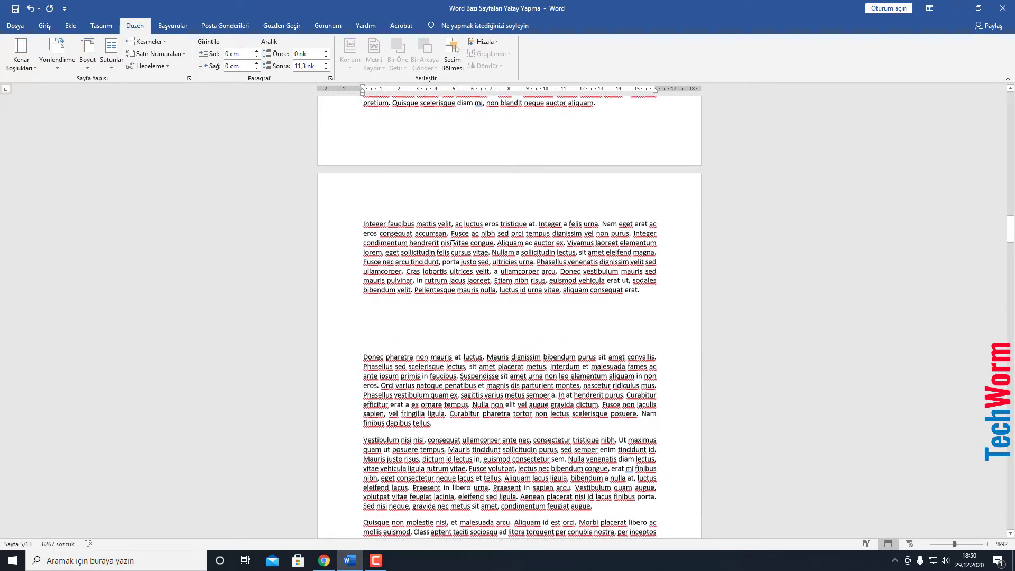
left_click(360, 200)
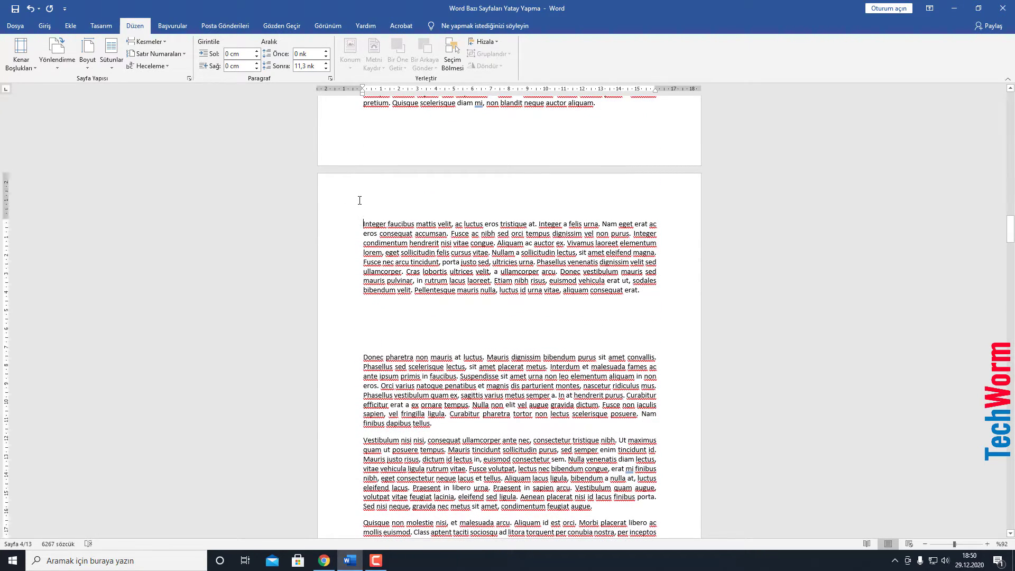
left_click(147, 42)
left_click(175, 181)
left_click(58, 55)
Make the section starting at 'Integer faucibus' landscape
left_click(69, 108)
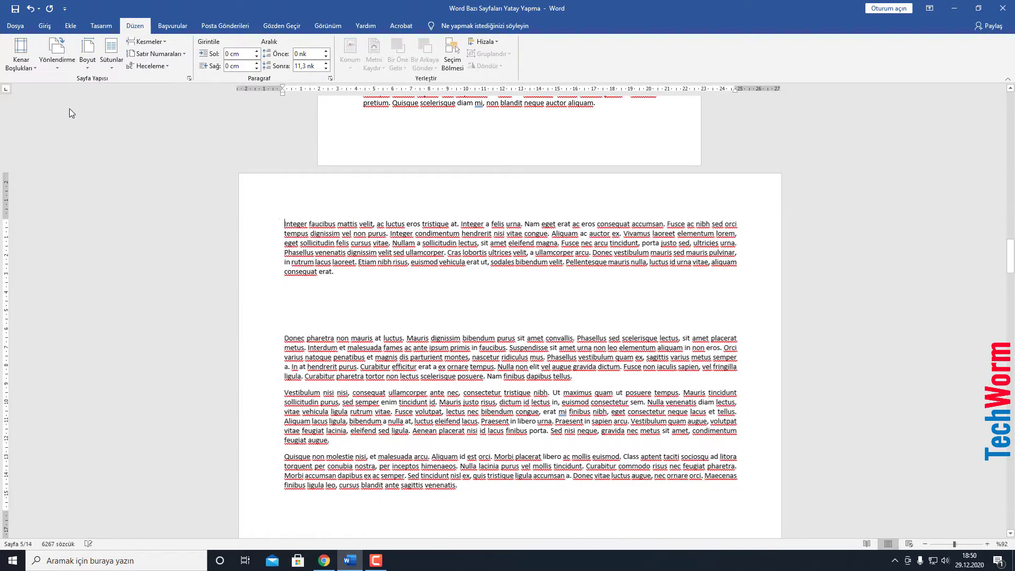
scroll(416, 236, "down", 2)
scroll(415, 239, "down", 4)
scroll(415, 239, "down", 3)
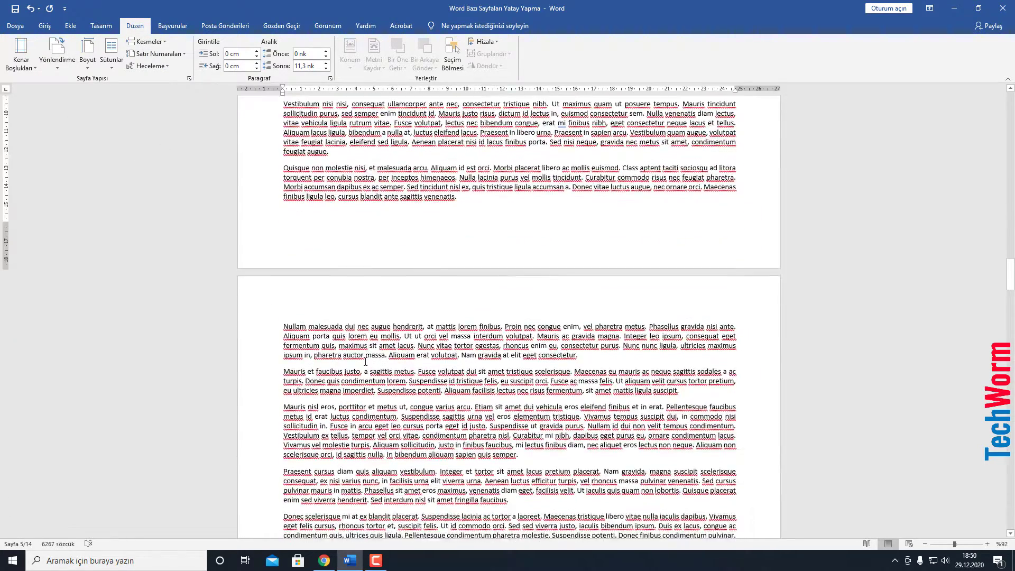
scroll(460, 408, "down", 2)
scroll(458, 412, "down", 4)
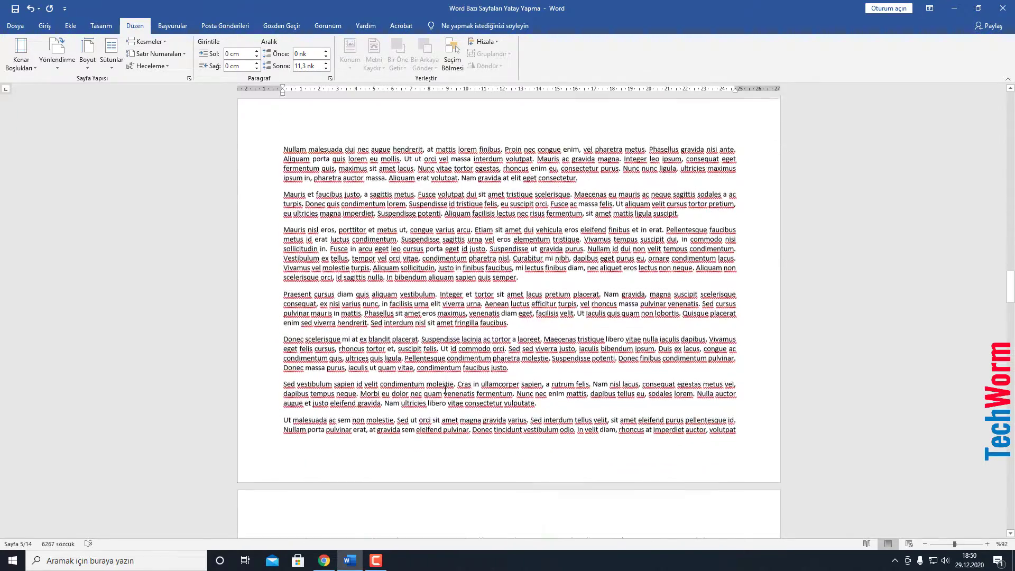
scroll(454, 420, "down", 2)
scroll(450, 429, "down", 2)
scroll(451, 428, "down", 1)
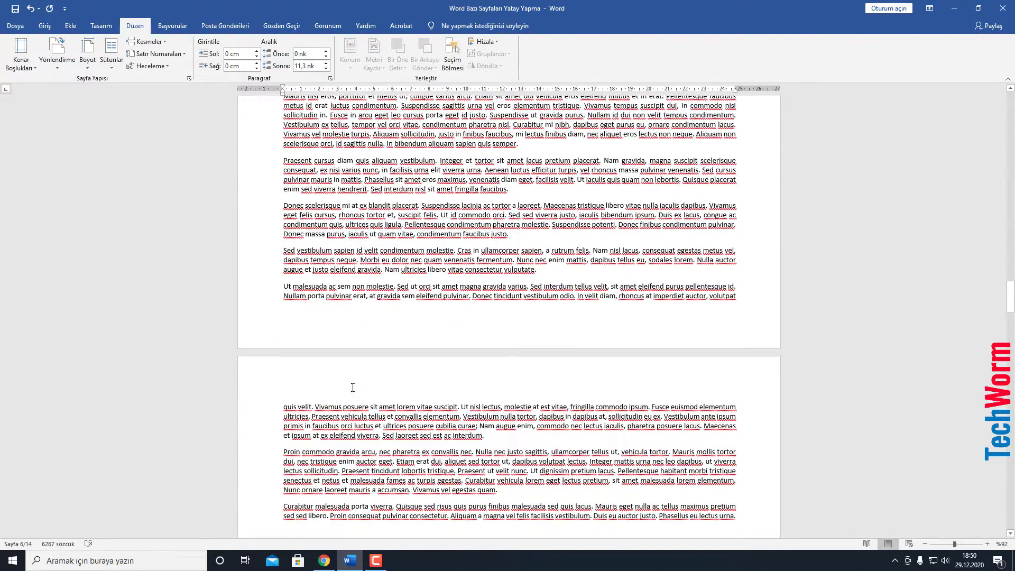
scroll(367, 427, "down", 1)
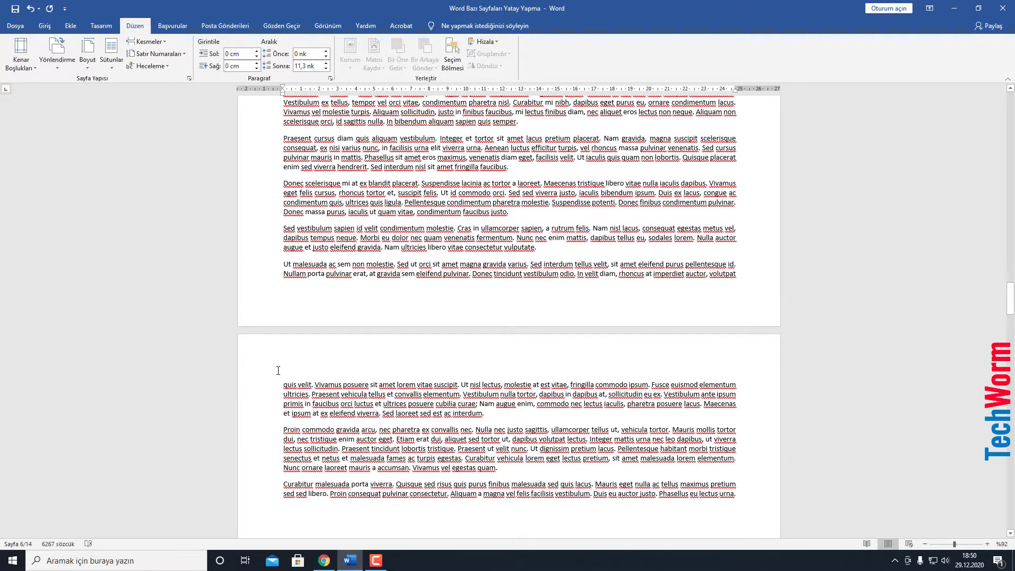
Insert a next-page section break before 'quis velit' and make that section portrait
left_click(281, 367)
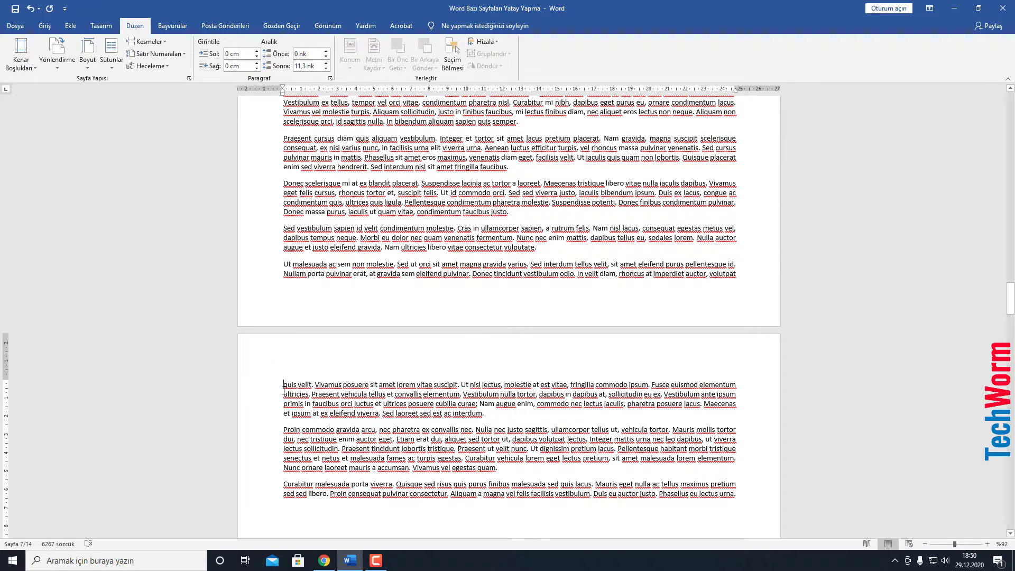
left_click(147, 42)
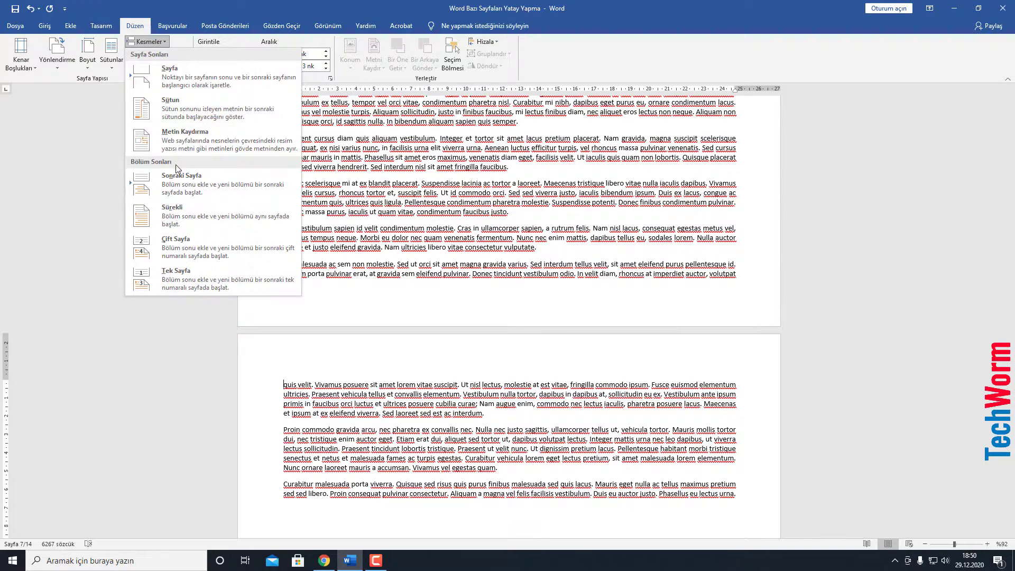
left_click(178, 185)
left_click(64, 59)
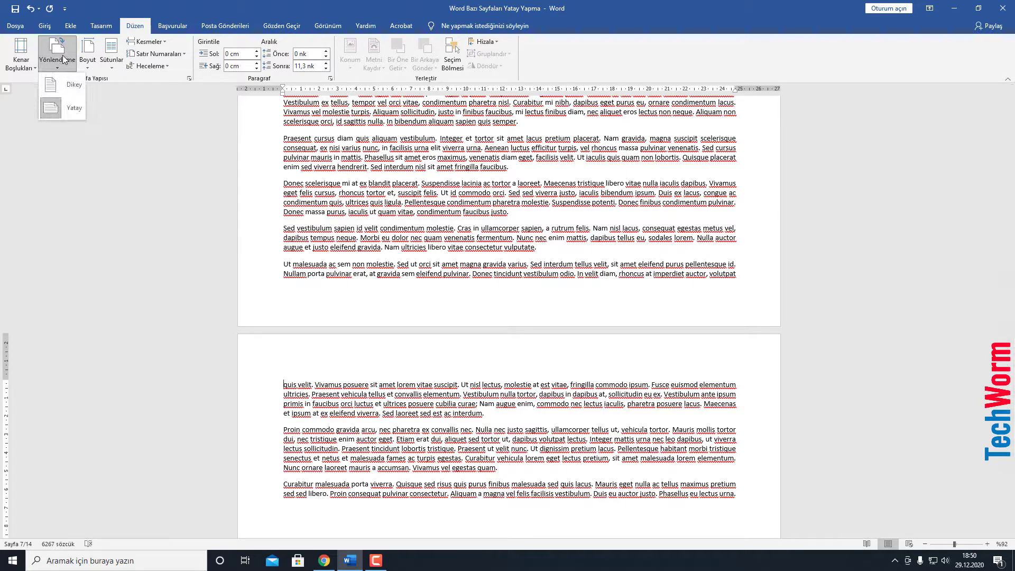
left_click(59, 85)
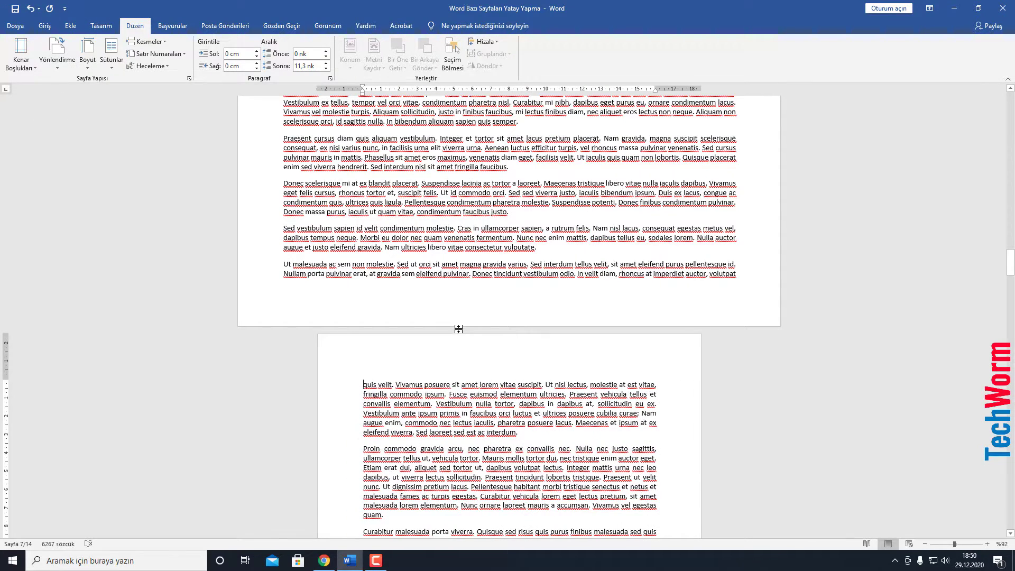
mouse_move(1010, 261)
left_mouse_down()
mouse_move(1010, 280)
mouse_move(1010, 104)
left_mouse_up()
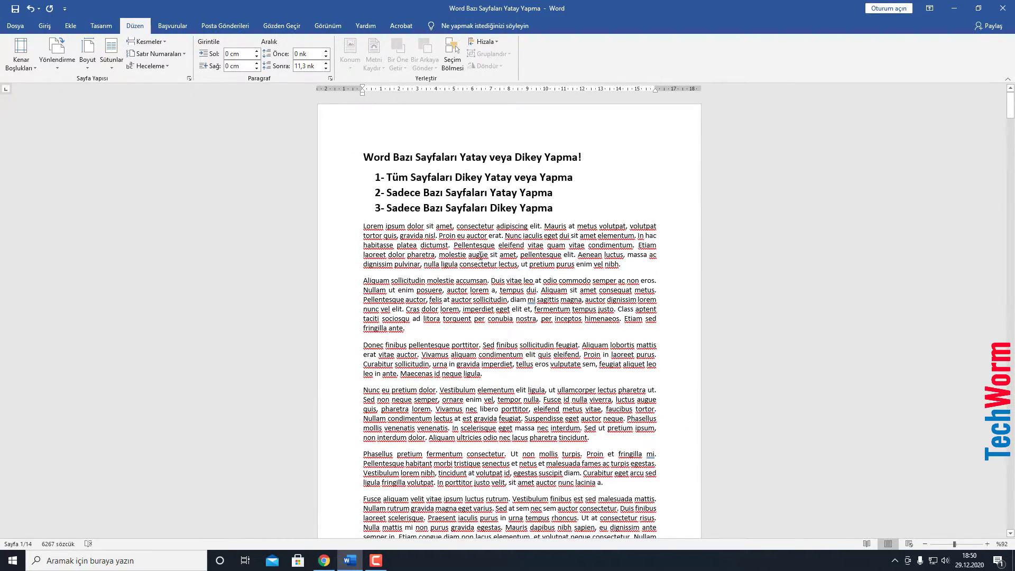
Select the heading 'Sadece Bazı Sayfaları Dikey Yapma'
left_click_drag(374, 210, 560, 208)
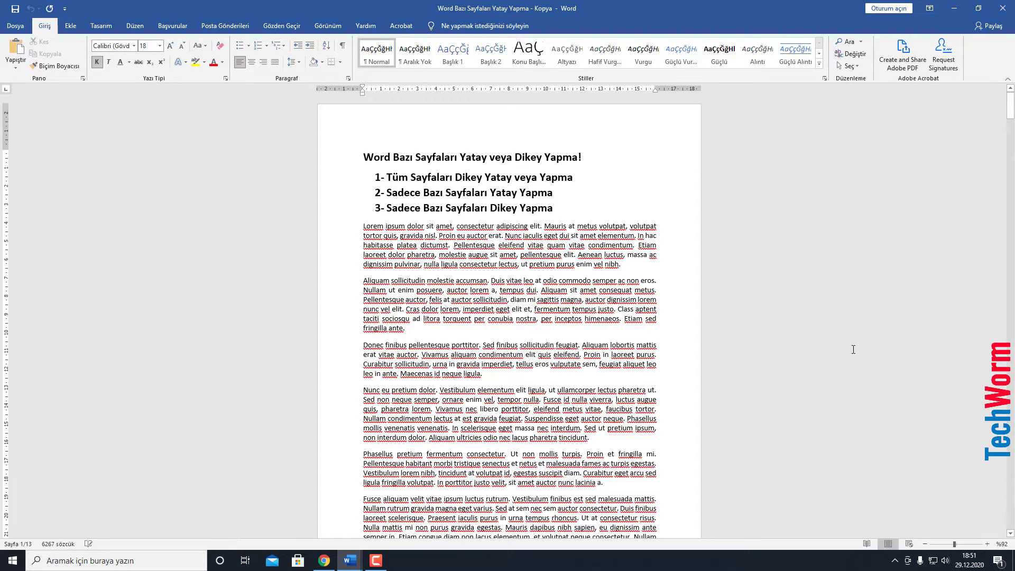
Set the entire copied document to Landscape and place the cursor before 'Integer' on page 2
left_click(135, 25)
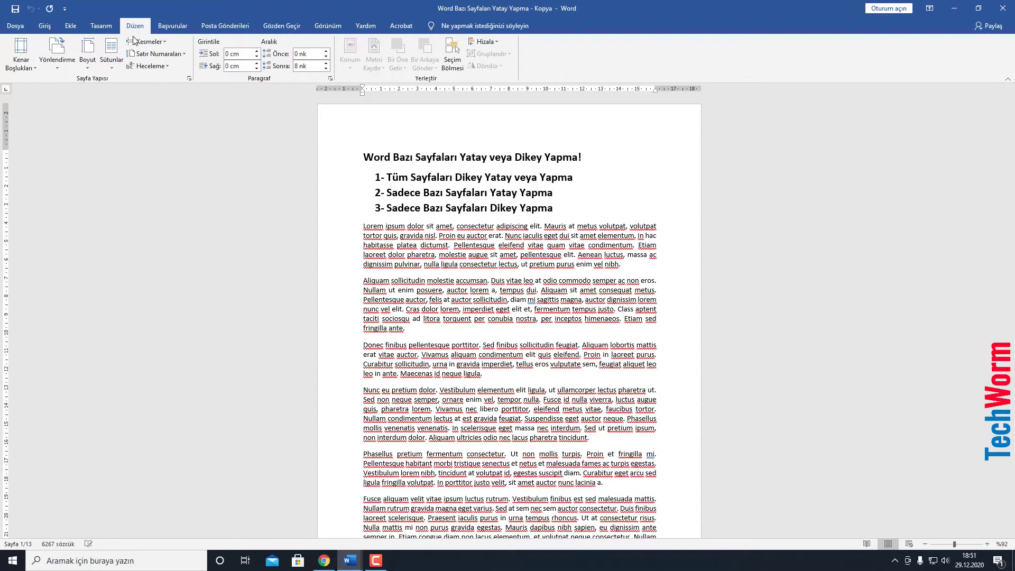
left_click(55, 62)
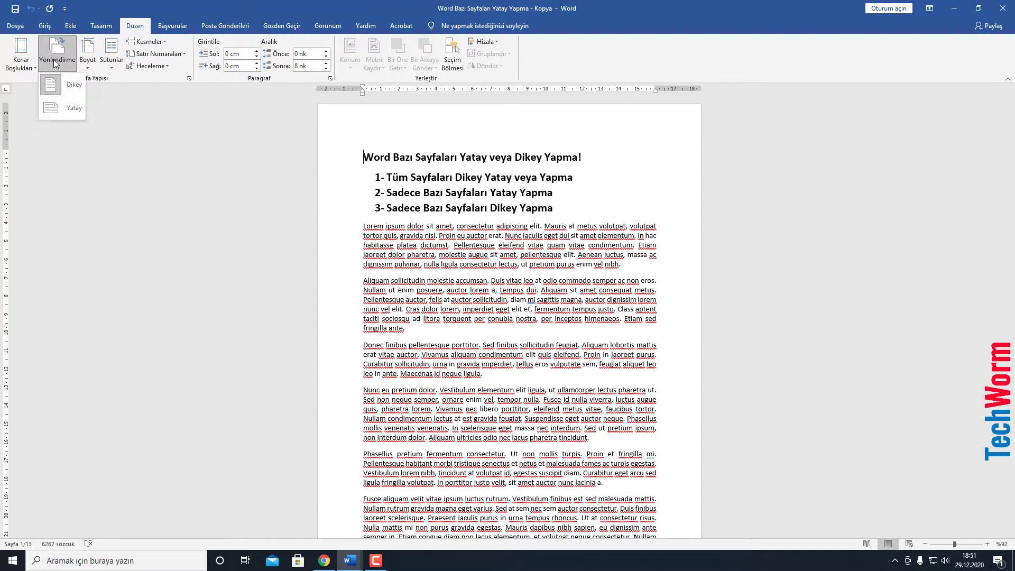
left_click(61, 108)
left_click_drag(1010, 109, 1009, 211)
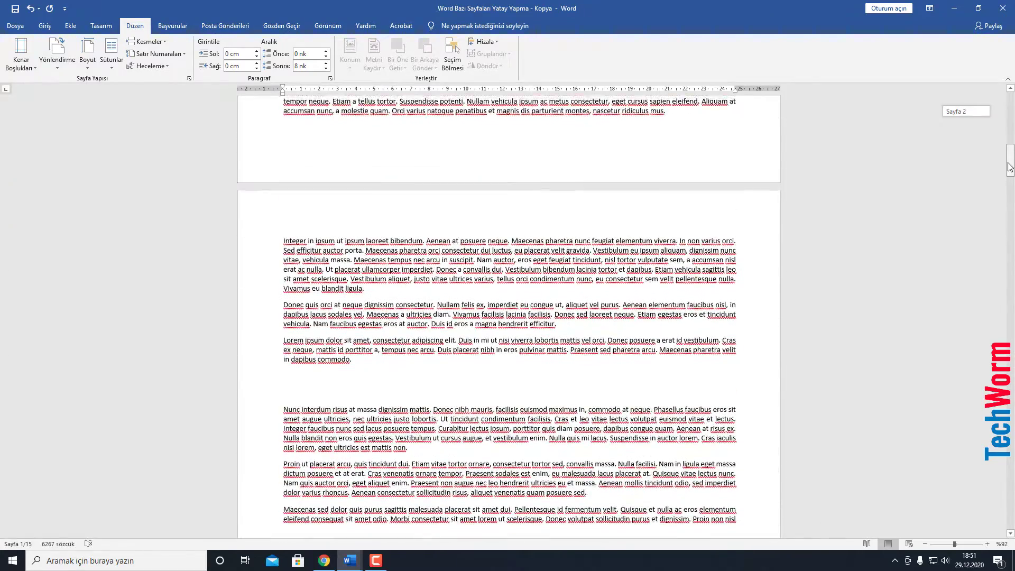
left_click_drag(1010, 212, 1010, 170)
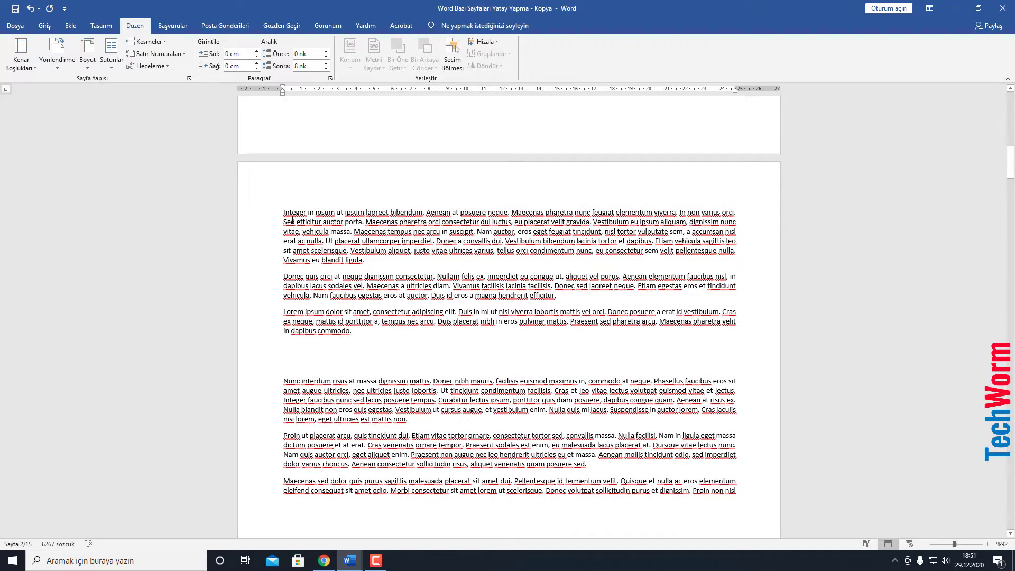
left_click(282, 195)
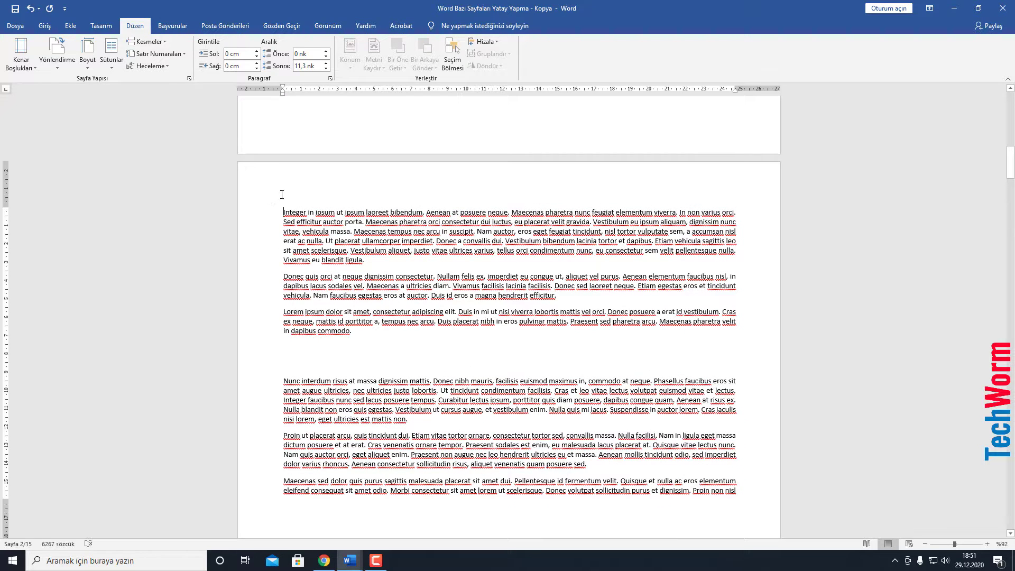
left_click(148, 42)
Start a next-page section at 'Integer' and make it portrait
left_click(160, 186)
left_click(61, 49)
left_click(57, 88)
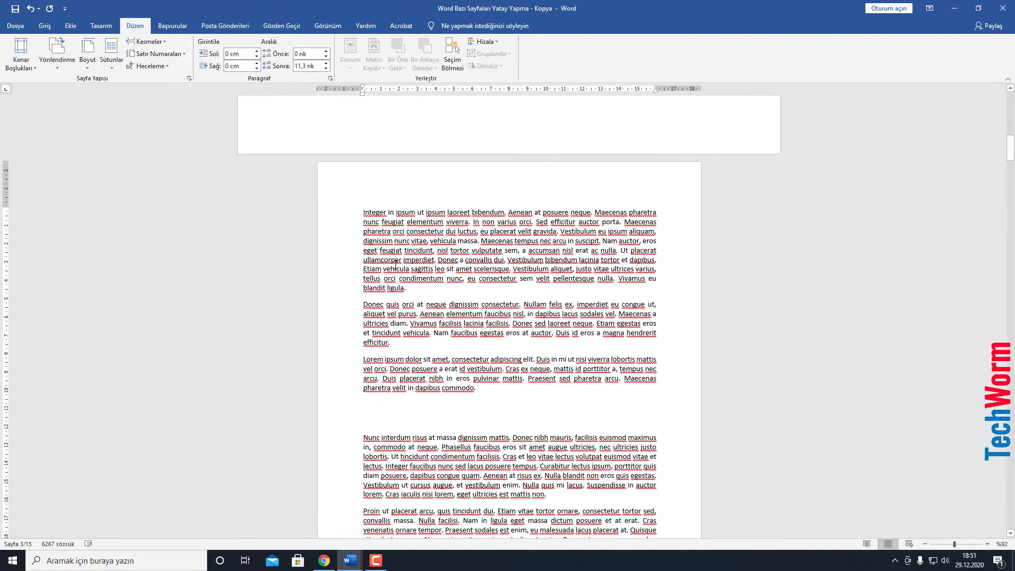
scroll(425, 210, "down", 1)
scroll(485, 314, "down", 2)
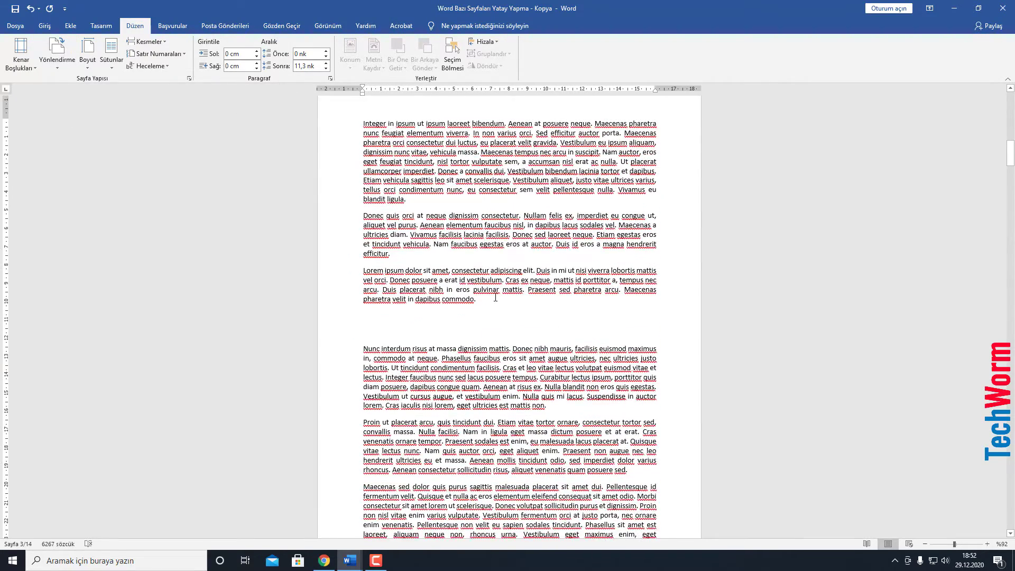
scroll(495, 298, "down", 6)
scroll(529, 462, "down", 4)
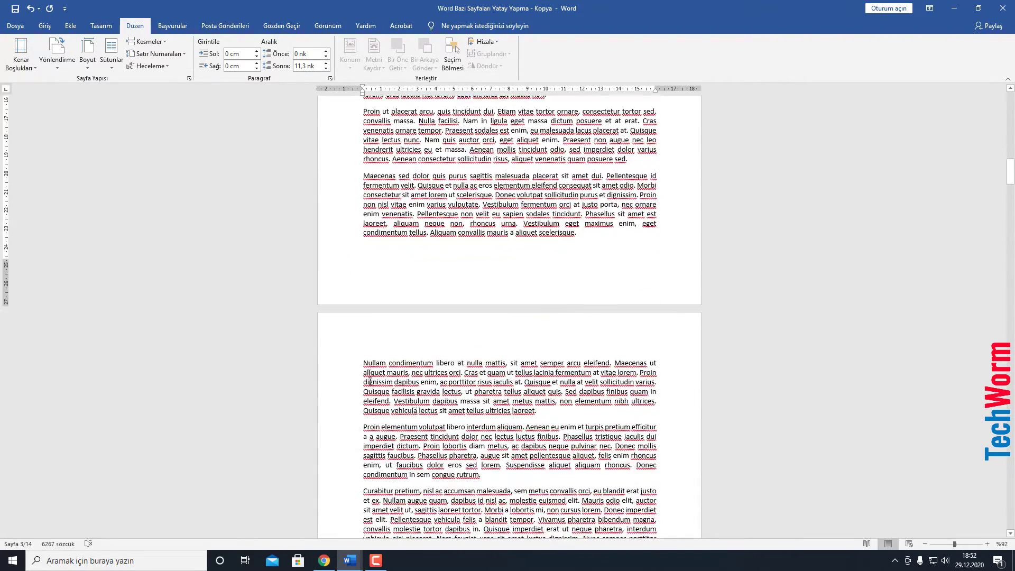
Insert a next-page section break before 'Nullam' and set that section back to landscape
left_click(363, 347)
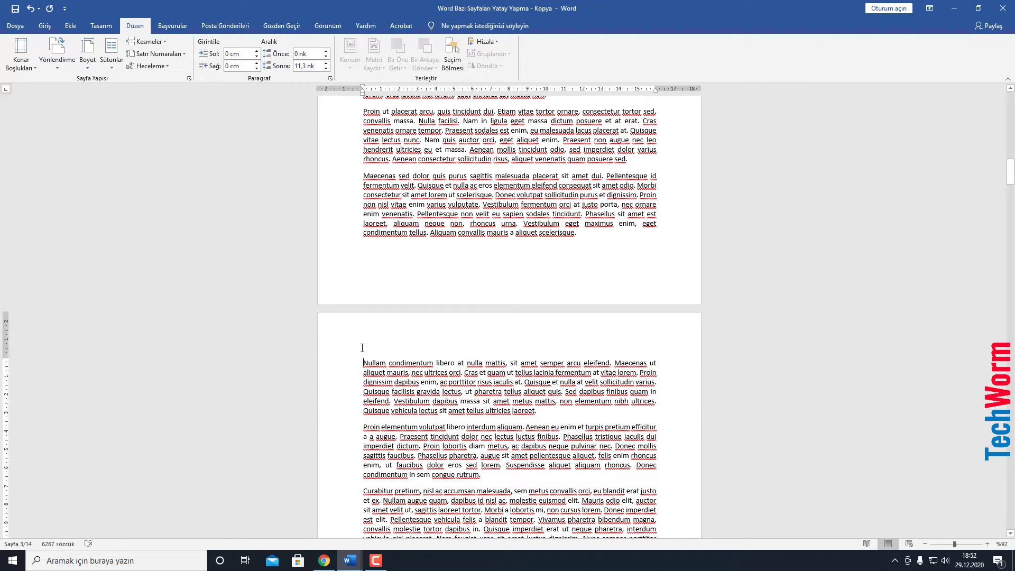
left_click(146, 42)
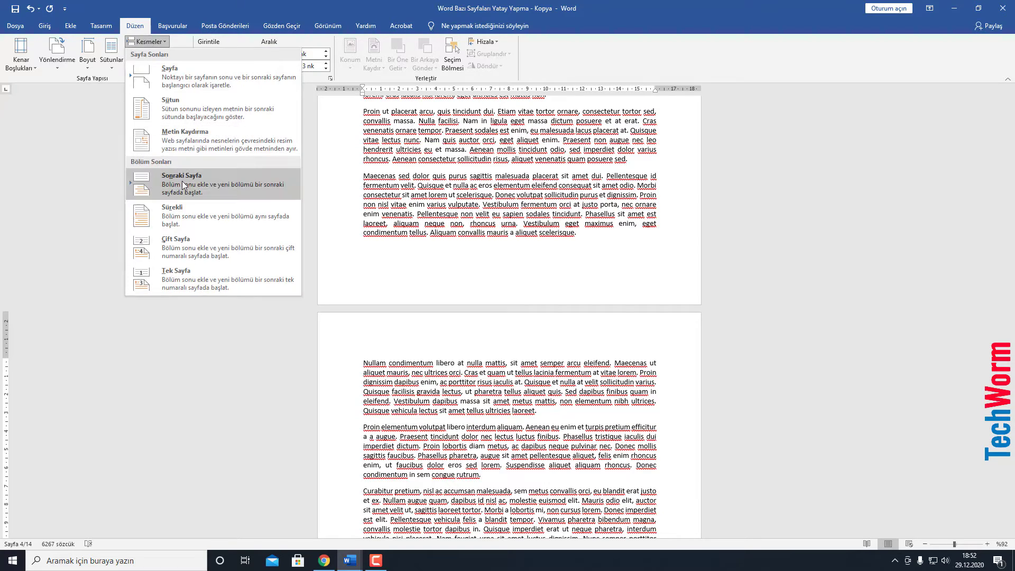
left_click(177, 187)
left_click(56, 60)
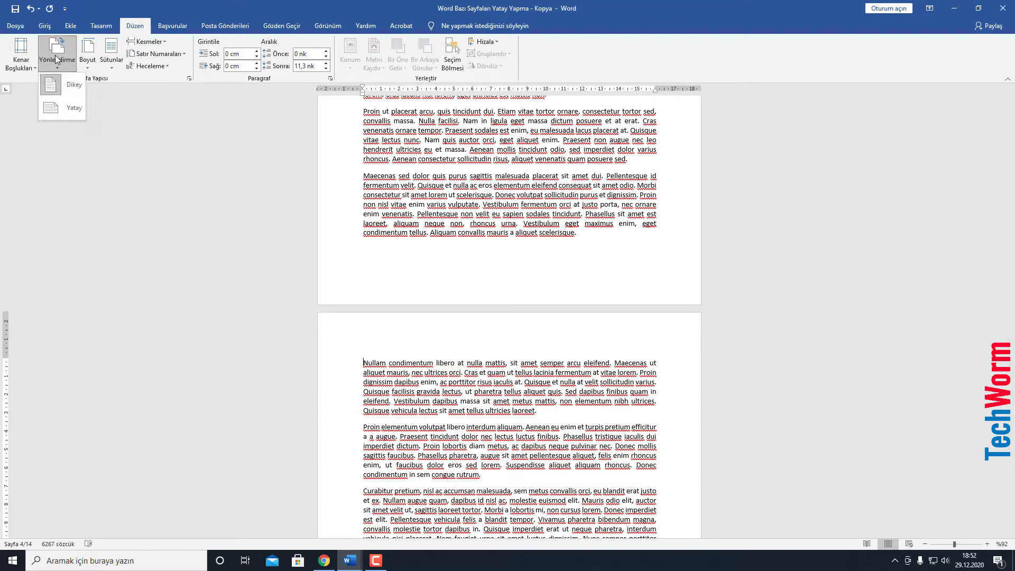
left_click(64, 109)
scroll(526, 347, "down", 3)
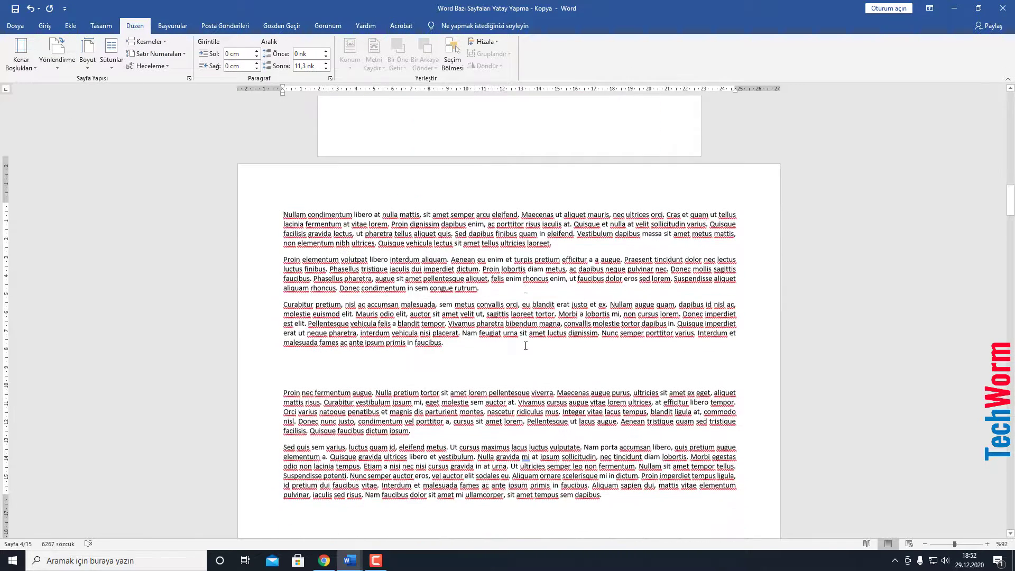
scroll(525, 344, "up", 2)
scroll(524, 360, "up", 2)
scroll(524, 380, "up", 3)
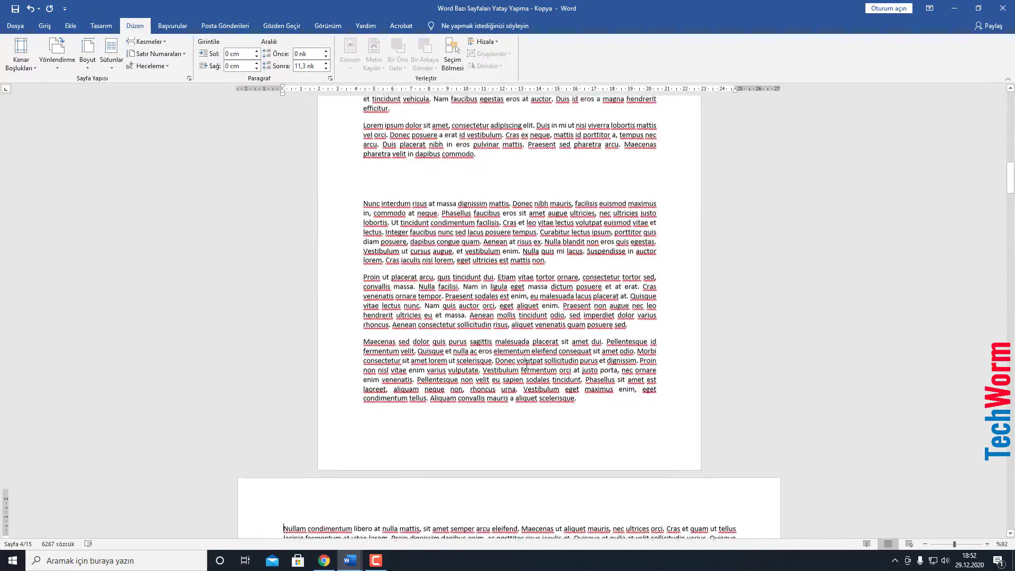
scroll(572, 258, "up", 2)
scroll(497, 311, "up", 2)
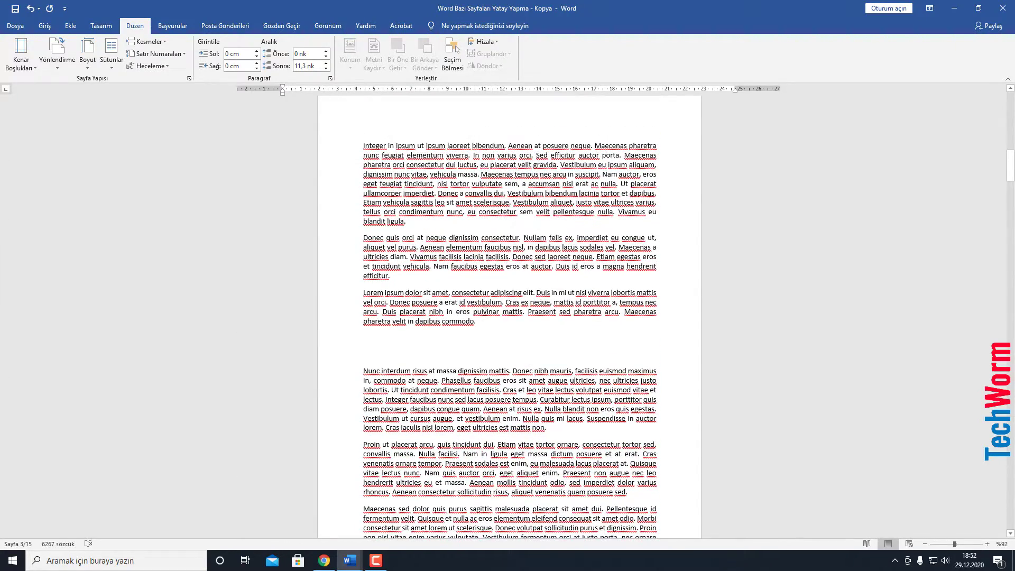
scroll(470, 310, "up", 1)
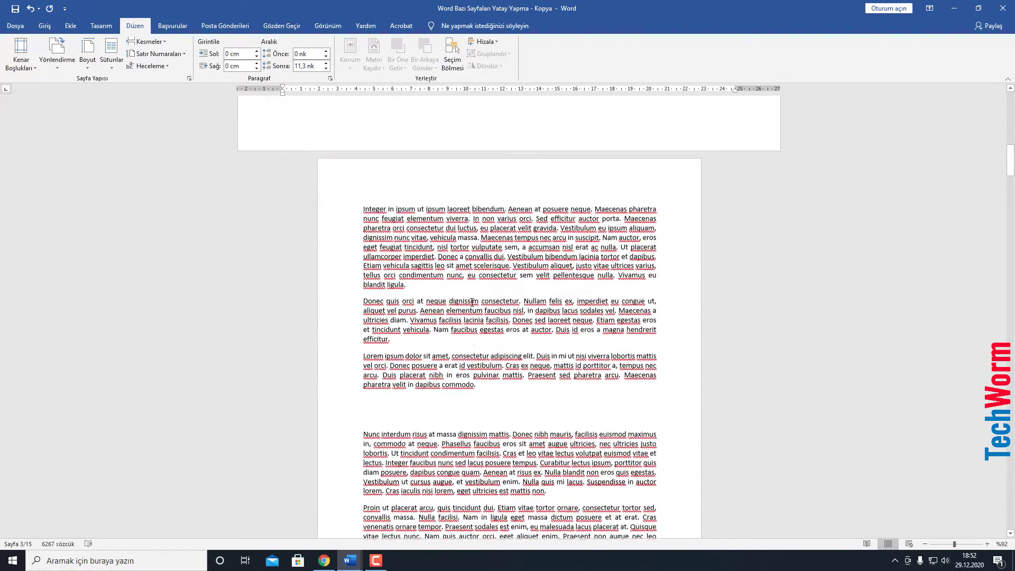
scroll(476, 312, "down", 2)
scroll(508, 315, "down", 5)
scroll(553, 318, "down", 5)
scroll(553, 319, "down", 5)
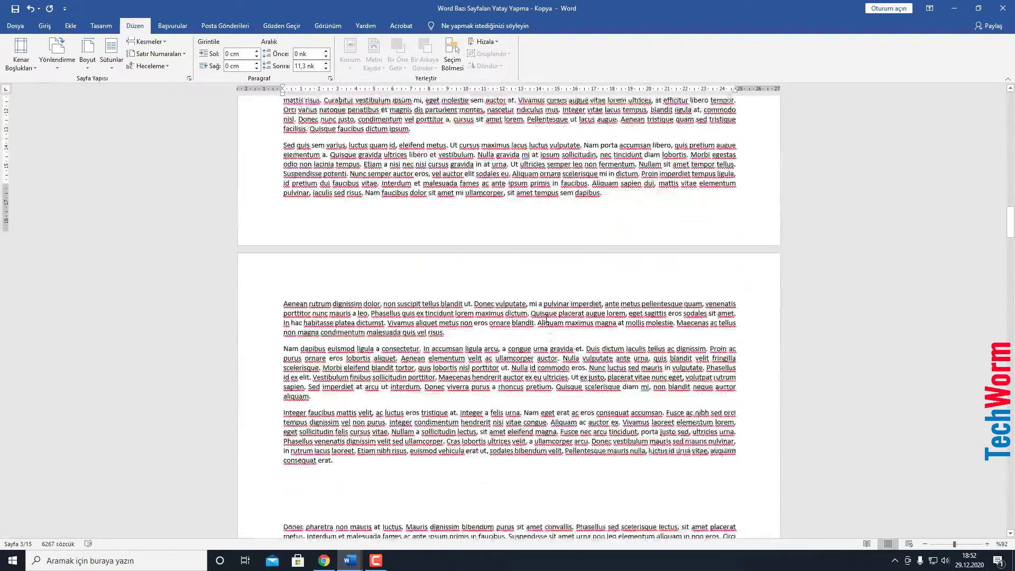
scroll(550, 317, "down", 5)
scroll(545, 316, "down", 5)
scroll(541, 314, "down", 5)
scroll(540, 313, "down", 3)
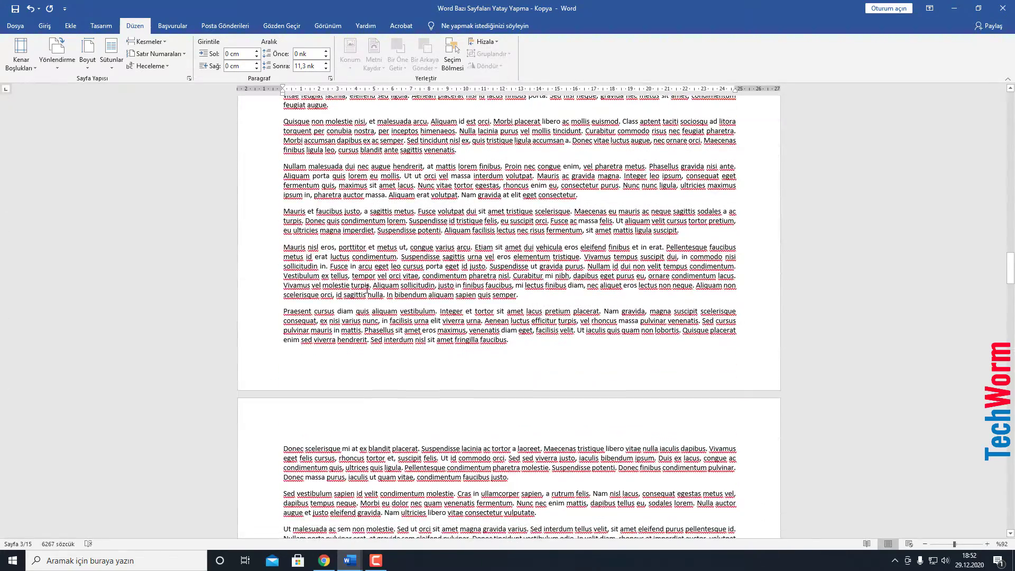
scroll(500, 269, "down", 6)
left_click_drag(341, 264, 488, 283)
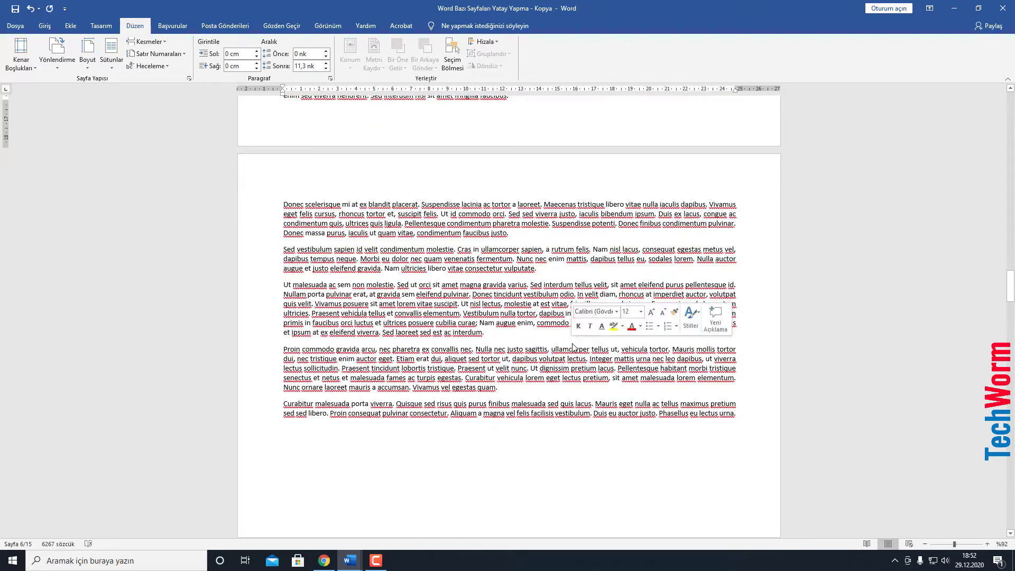
scroll(538, 338, "up", 4)
scroll(538, 338, "up", 4)
scroll(422, 288, "up", 5)
scroll(306, 239, "up", 1)
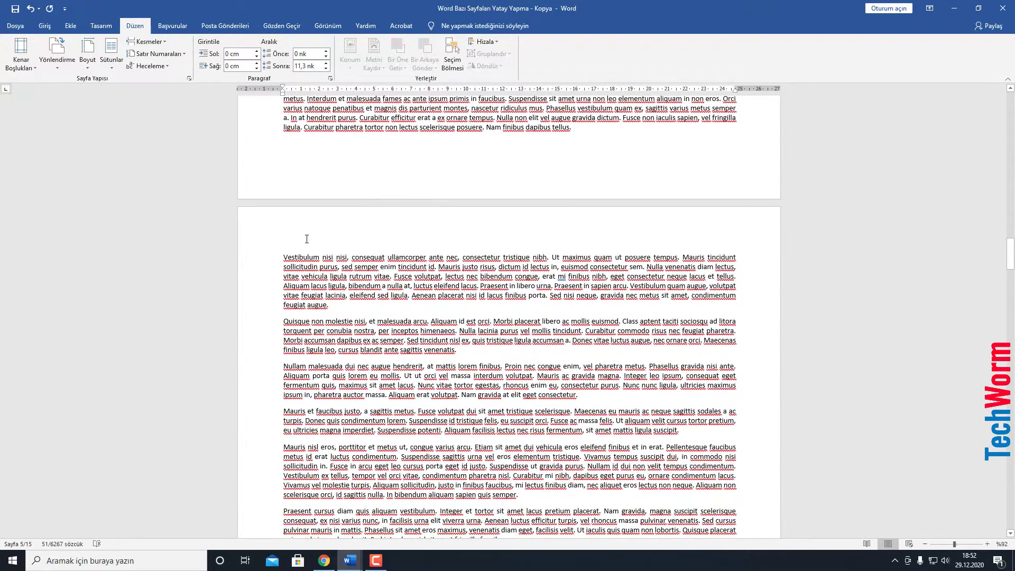
Insert a next-page section break at 'Vestibulum nisi nisi' on page 6 and make those pages portrait
left_click(279, 235)
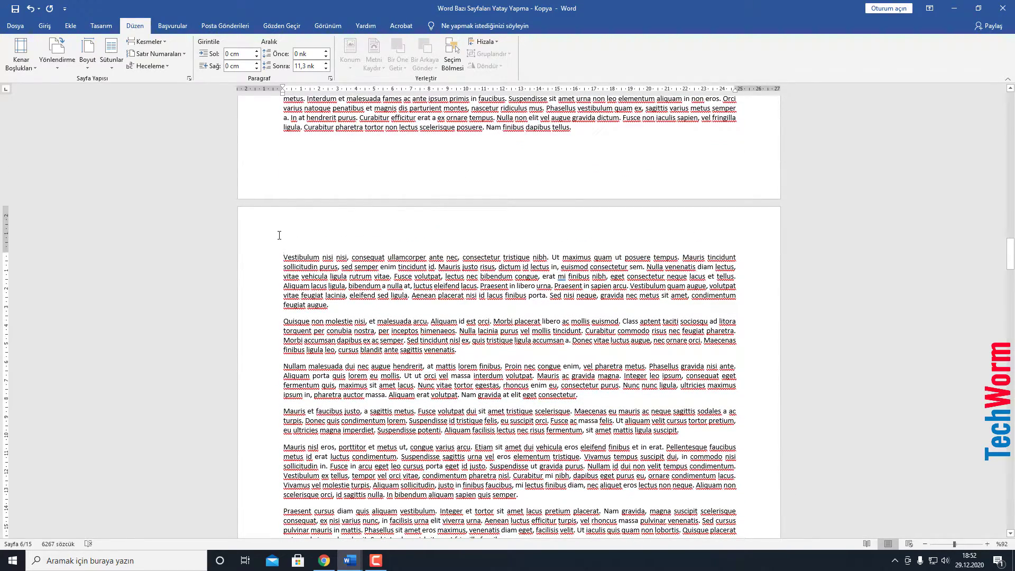
left_click(149, 42)
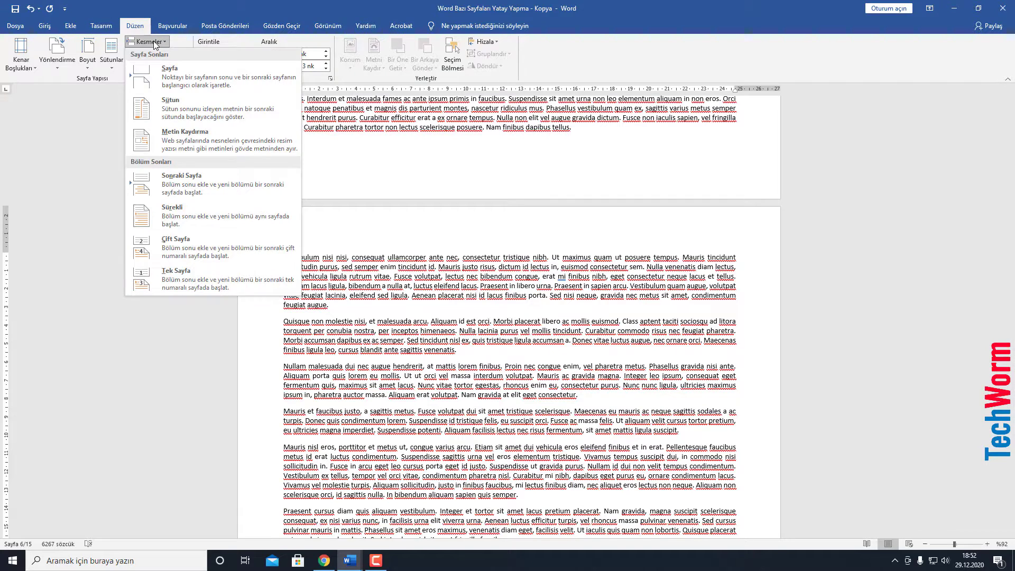
left_click(176, 180)
left_click(57, 53)
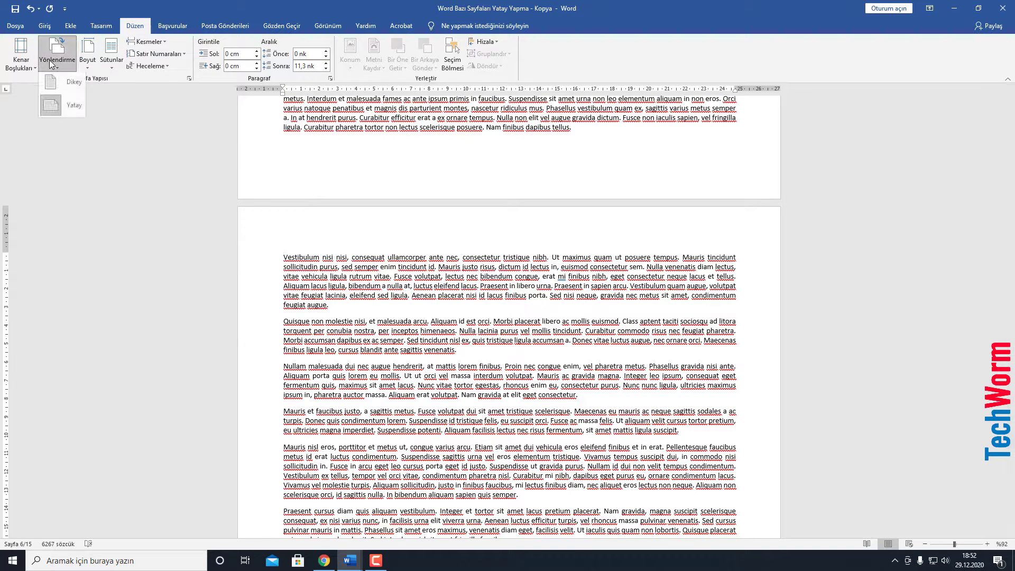
left_click(55, 109)
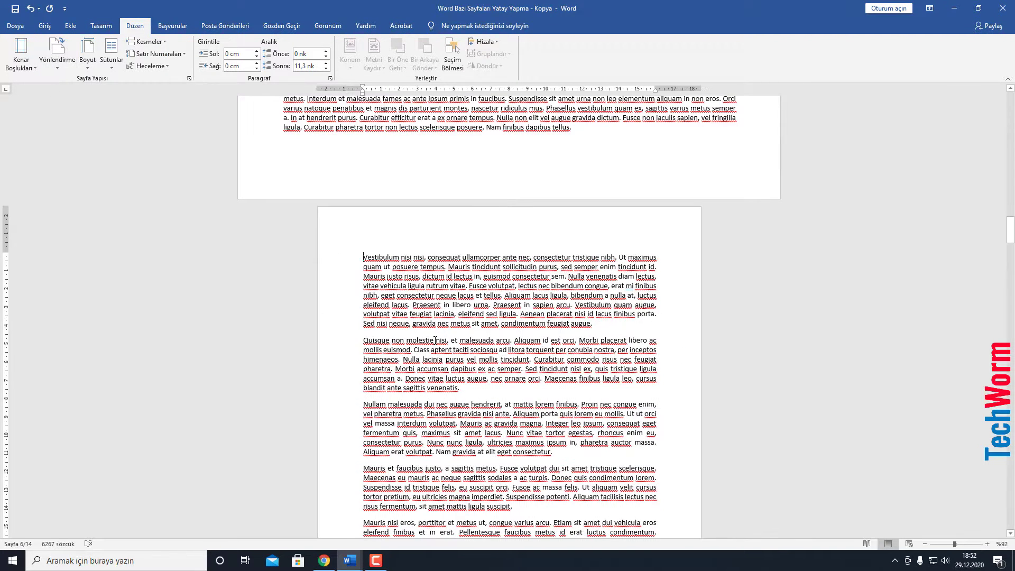
scroll(432, 335, "down", 5)
scroll(433, 335, "down", 3)
scroll(444, 336, "down", 3)
scroll(455, 335, "down", 3)
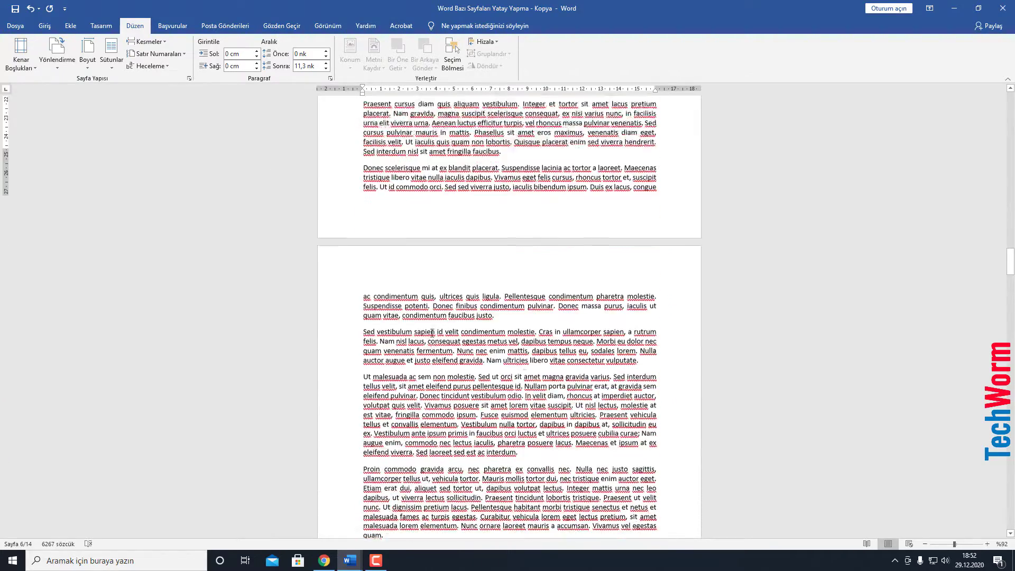
scroll(469, 335, "down", 3)
scroll(469, 335, "down", 3)
scroll(449, 338, "down", 3)
scroll(435, 340, "down", 3)
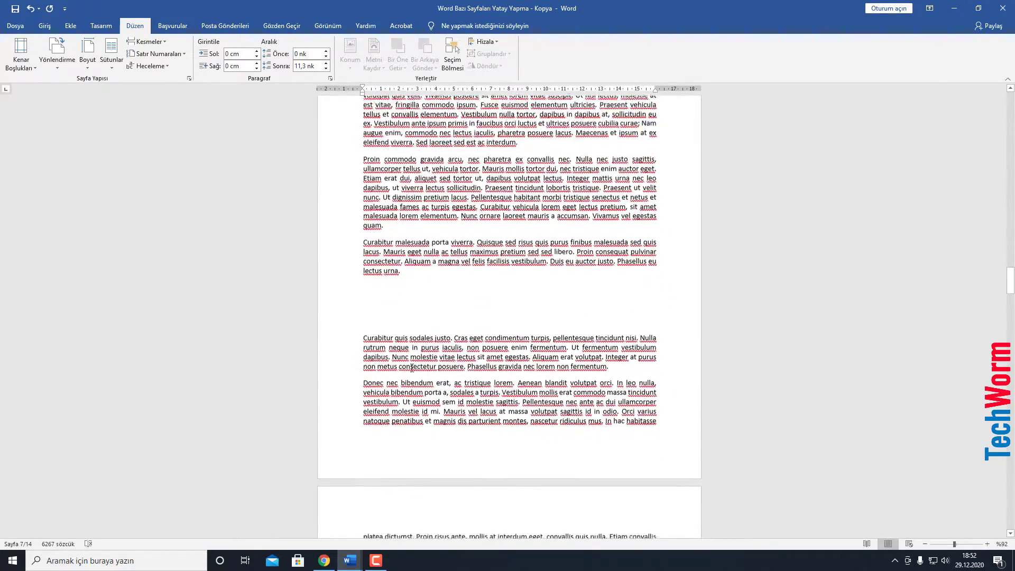
scroll(401, 365, "down", 3)
scroll(388, 378, "down", 1)
scroll(387, 406, "down", 3)
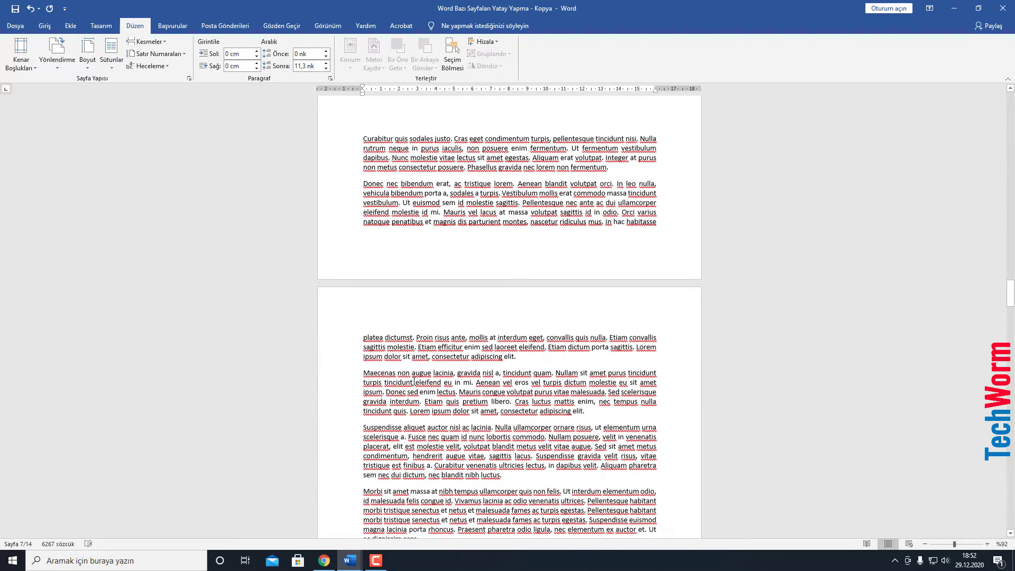
Insert a next-page section break before 'platea dictumst' and set the pages from there to landscape
left_click(354, 319)
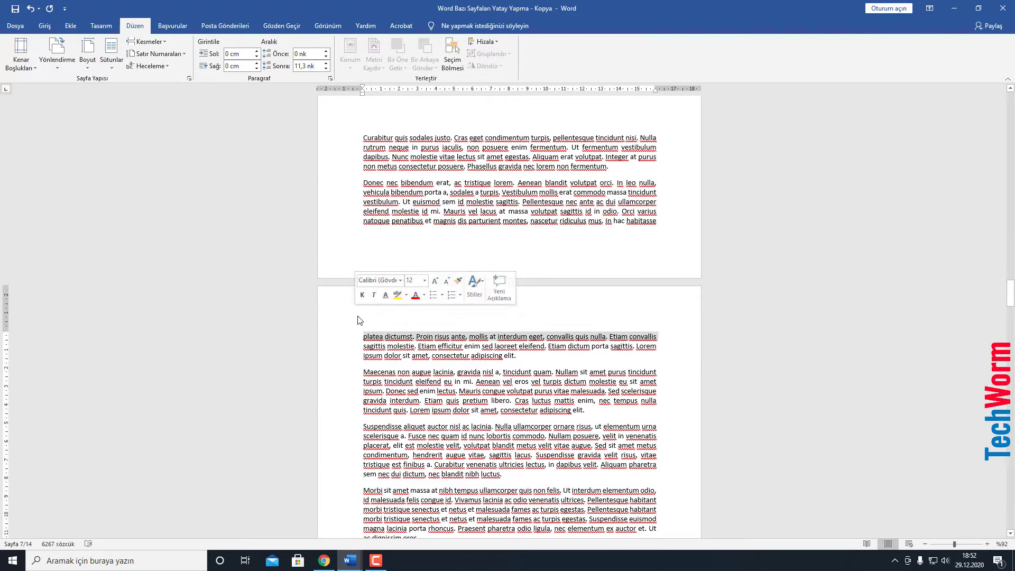
left_click(363, 320)
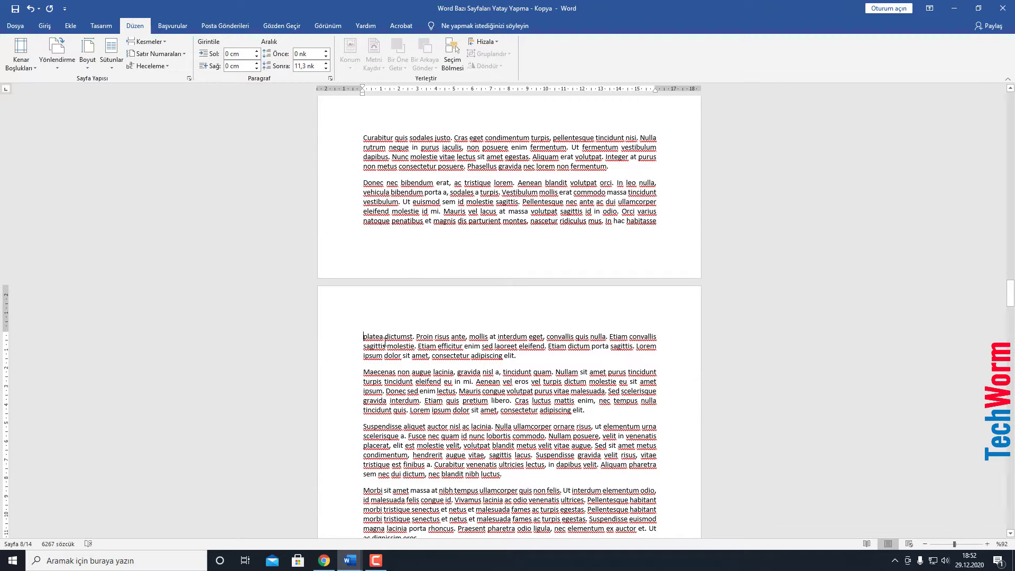
left_click(147, 42)
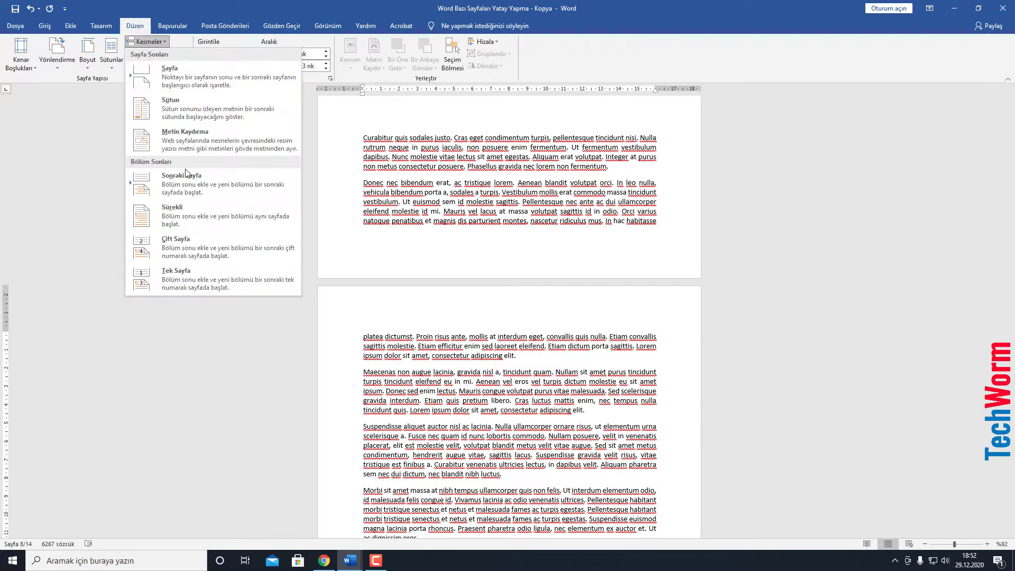
left_click(192, 187)
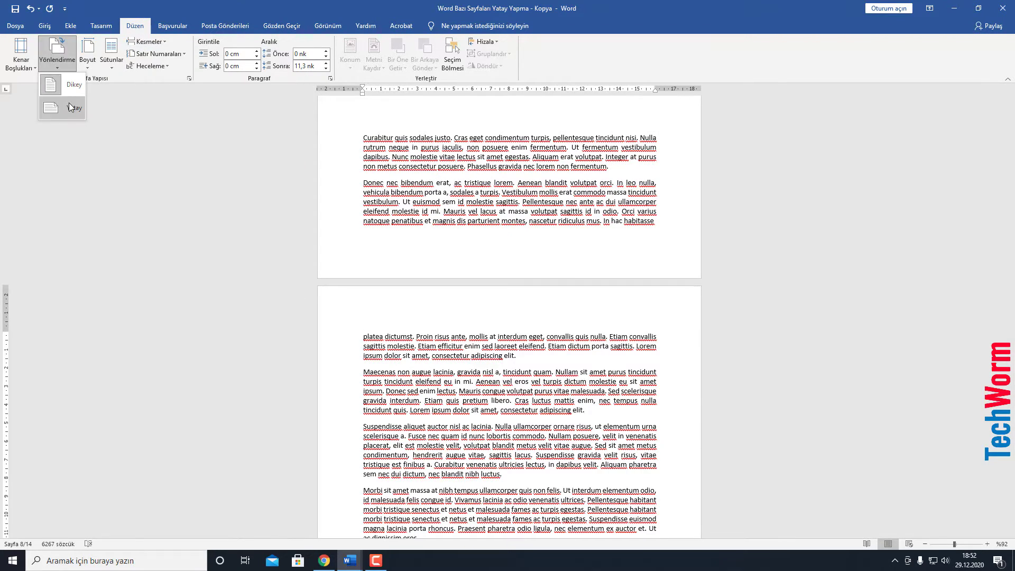
left_click(68, 103)
scroll(529, 264, "up", 3)
scroll(553, 277, "up", 5)
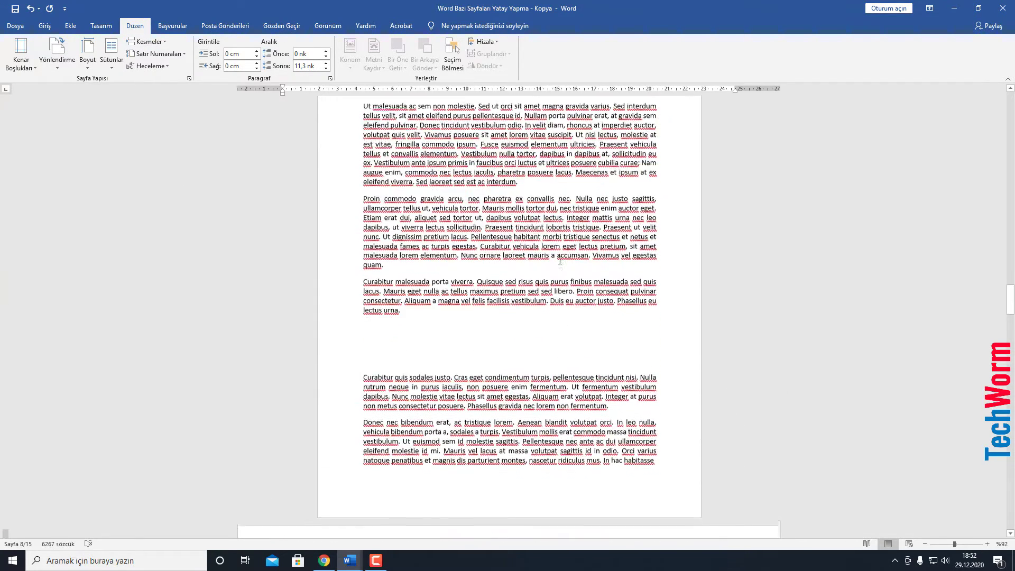
scroll(544, 281, "up", 5)
scroll(533, 286, "up", 5)
scroll(523, 290, "up", 5)
scroll(515, 294, "up", 5)
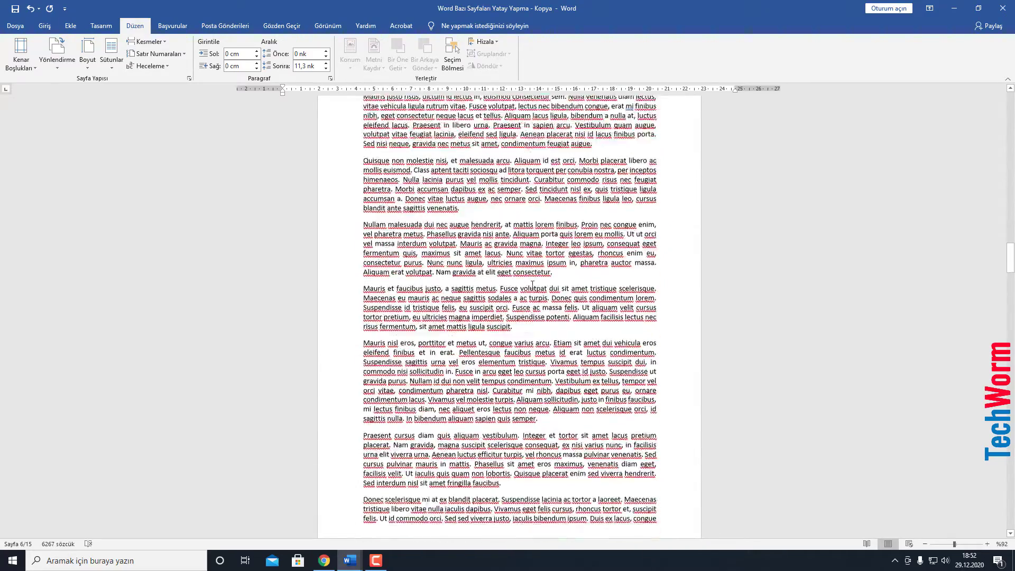
scroll(515, 295, "up", 5)
scroll(515, 295, "up", 5)
left_click_drag(1012, 244, 1010, 106)
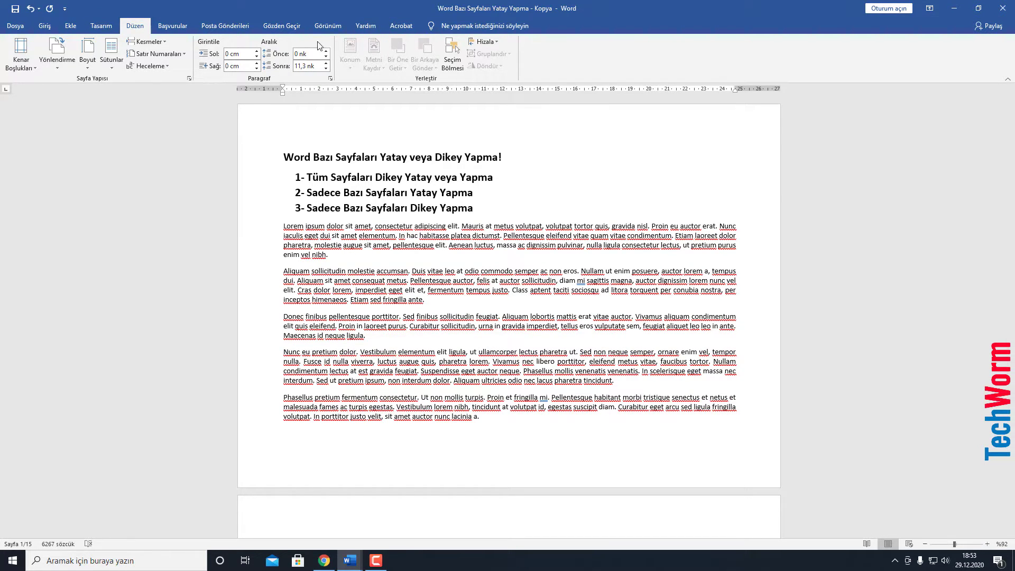
Switch to Draft view and scroll to the 'Section Break (Next Page)' markers between sections
left_click(327, 26)
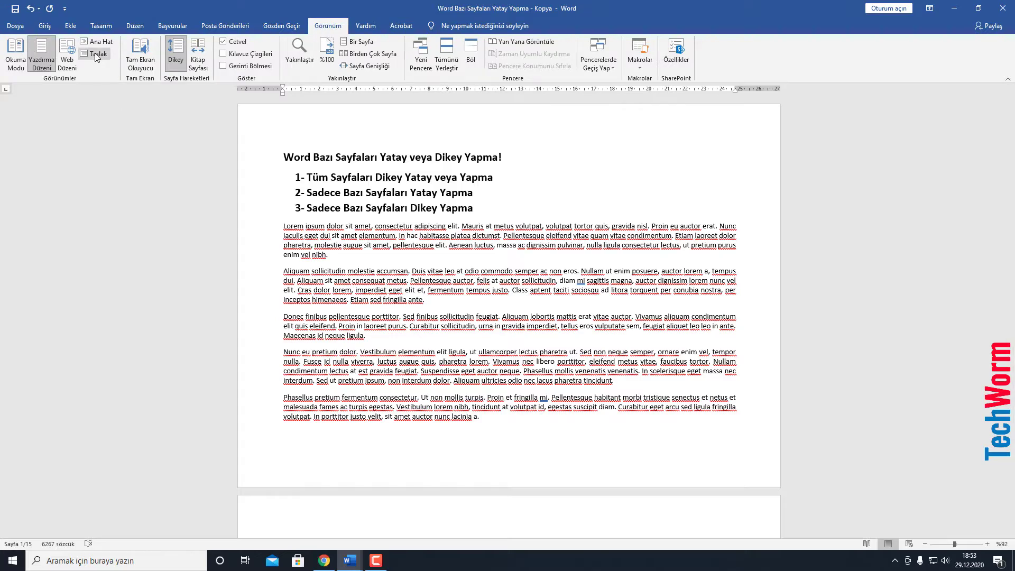
left_click(95, 54)
scroll(304, 312, "down", 4)
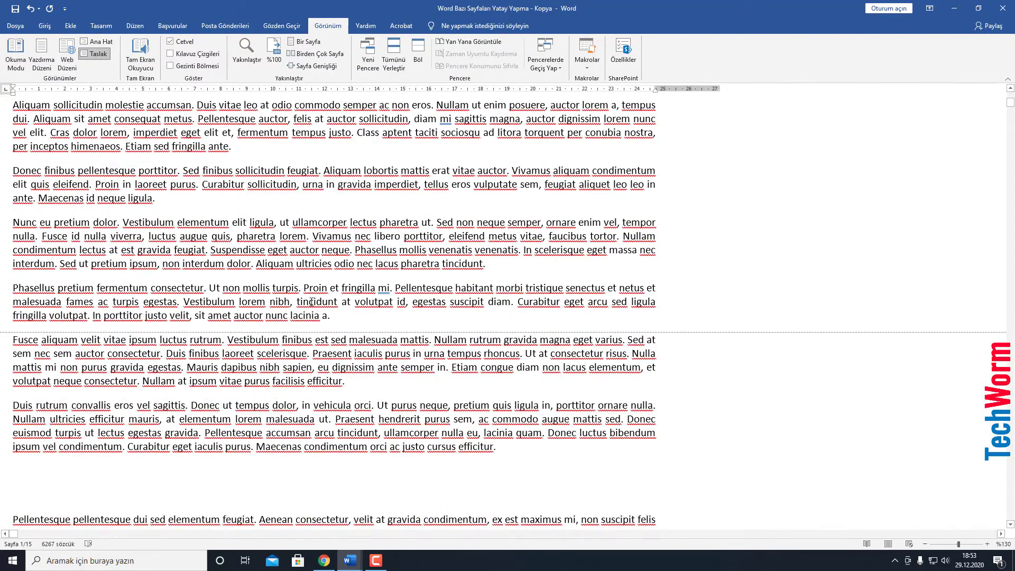
scroll(312, 303, "down", 5)
scroll(372, 330, "down", 5)
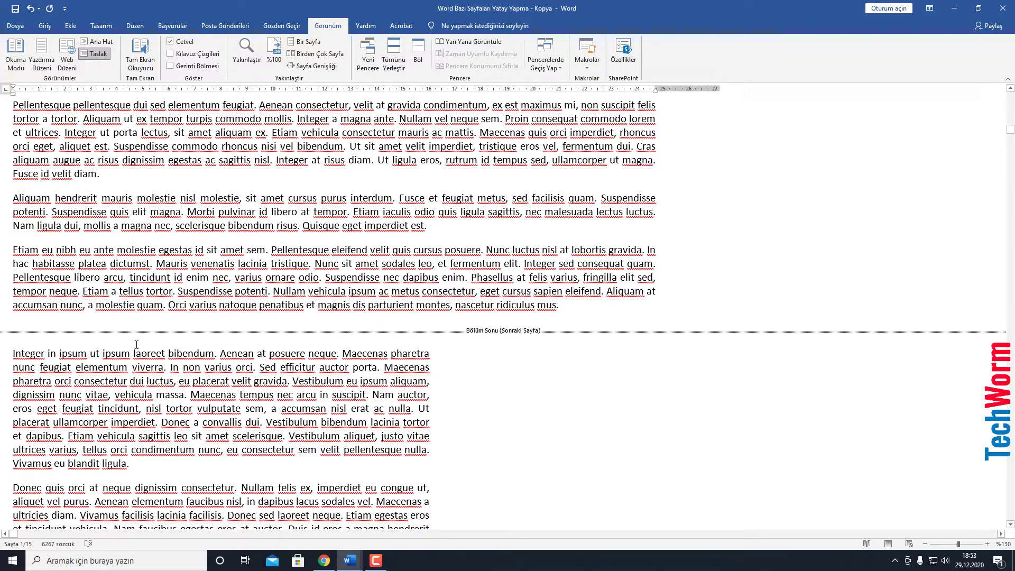
scroll(309, 362, "down", 1)
scroll(307, 363, "down", 5)
scroll(301, 365, "down", 5)
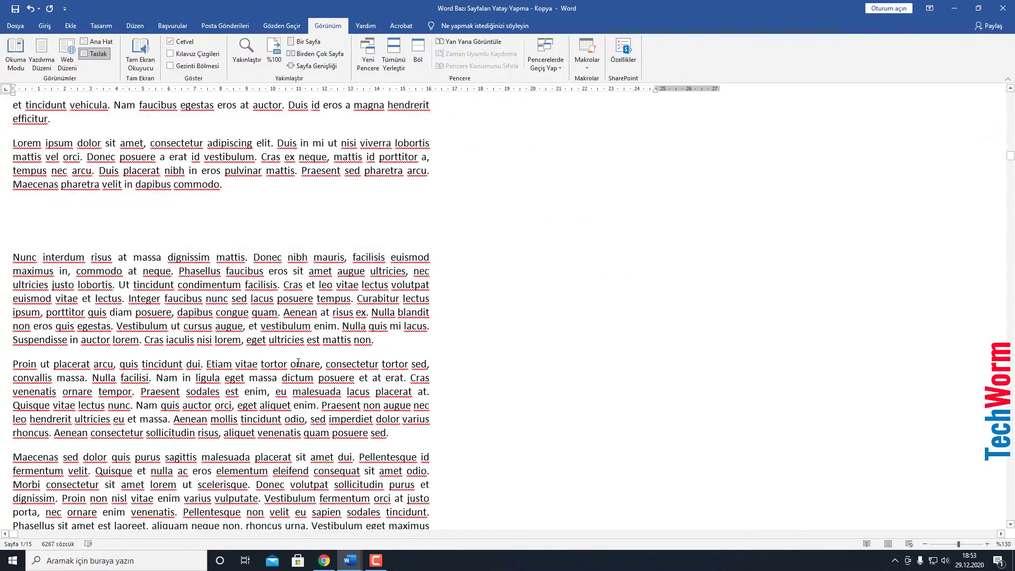
scroll(293, 367, "down", 2)
scroll(293, 367, "up", 5)
scroll(272, 358, "up", 6)
scroll(159, 330, "up", 1)
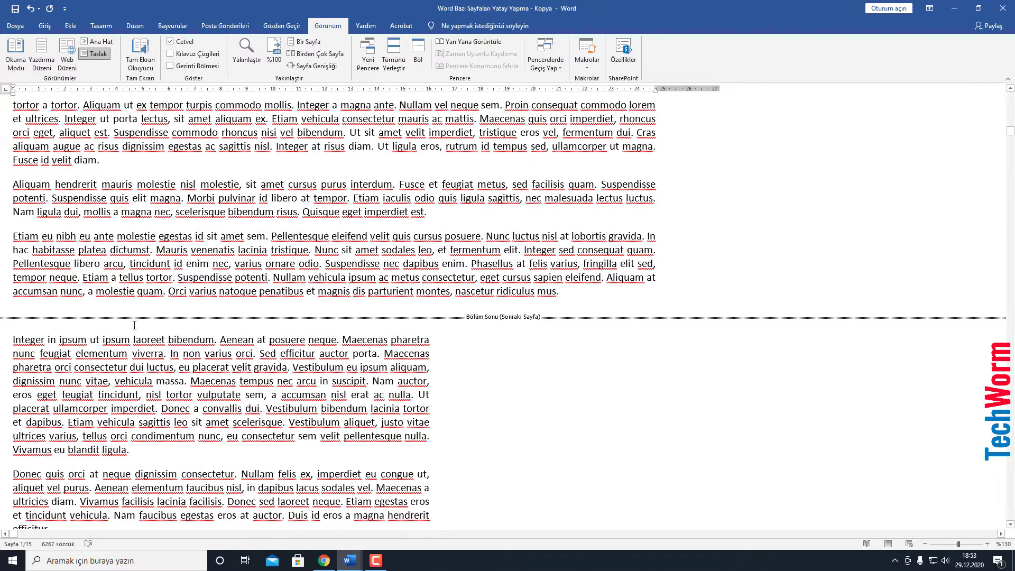
Delete the first visible next-page section break and the one before "Nullam condimentum", leaving 16 pages
left_click(5, 322)
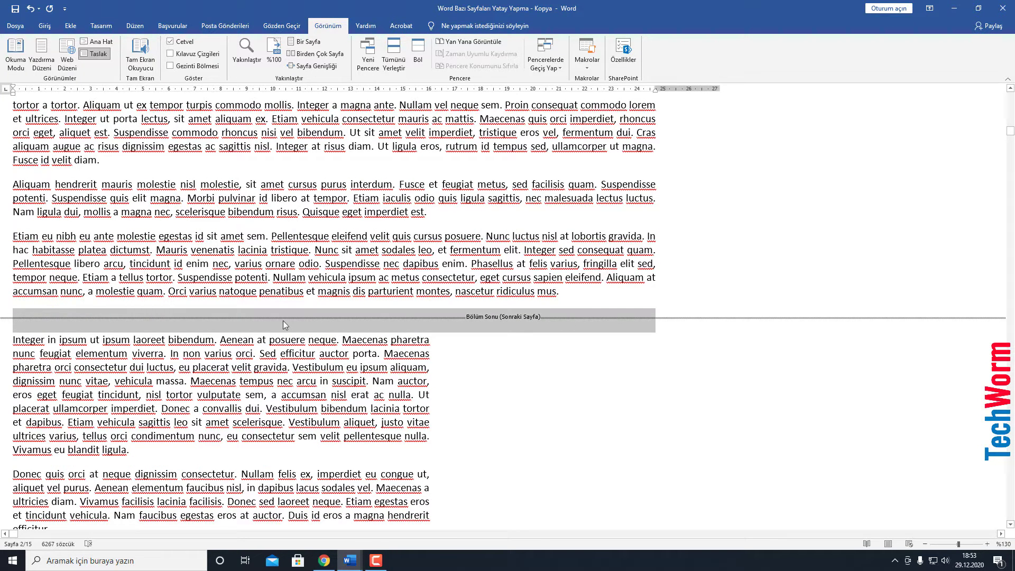
key("Delete")
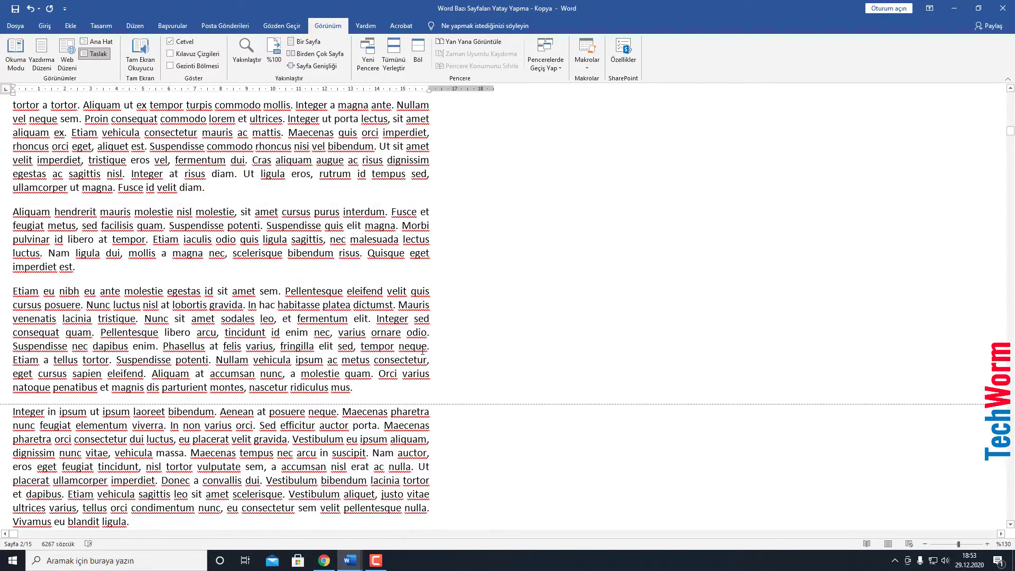
scroll(304, 393, "down", 4)
scroll(370, 370, "down", 5)
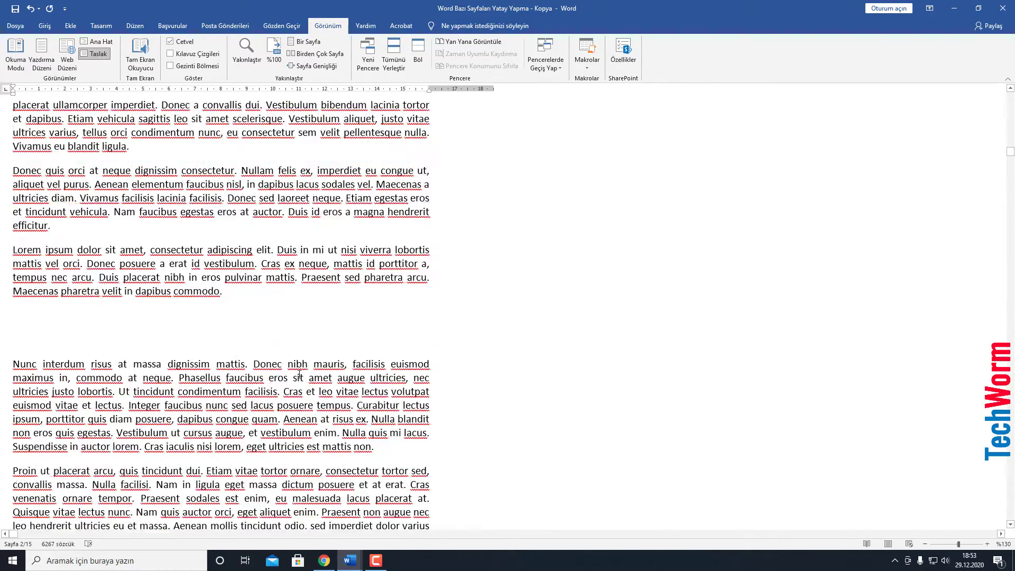
scroll(475, 354, "down", 6)
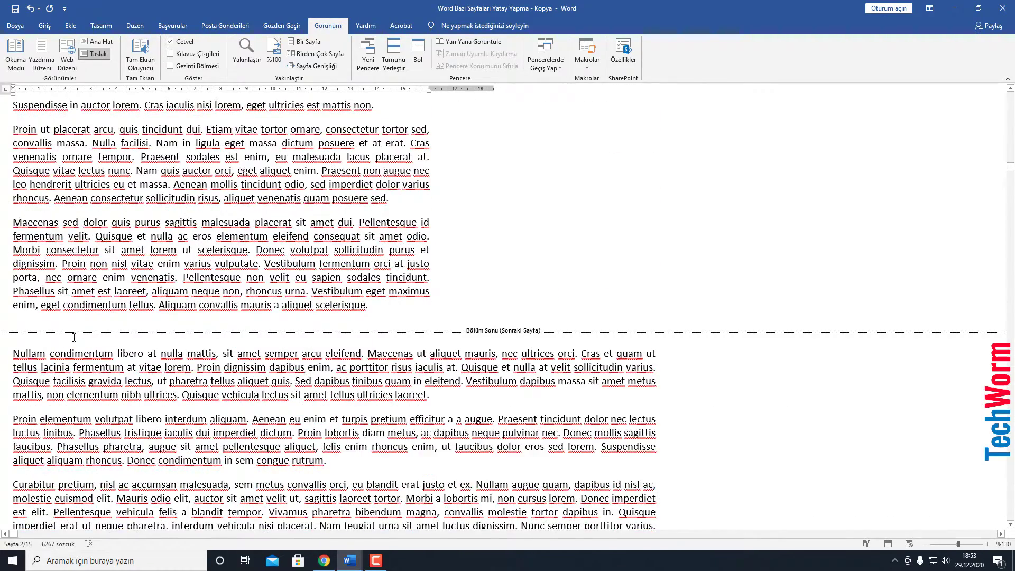
scroll(237, 234, "down", 3)
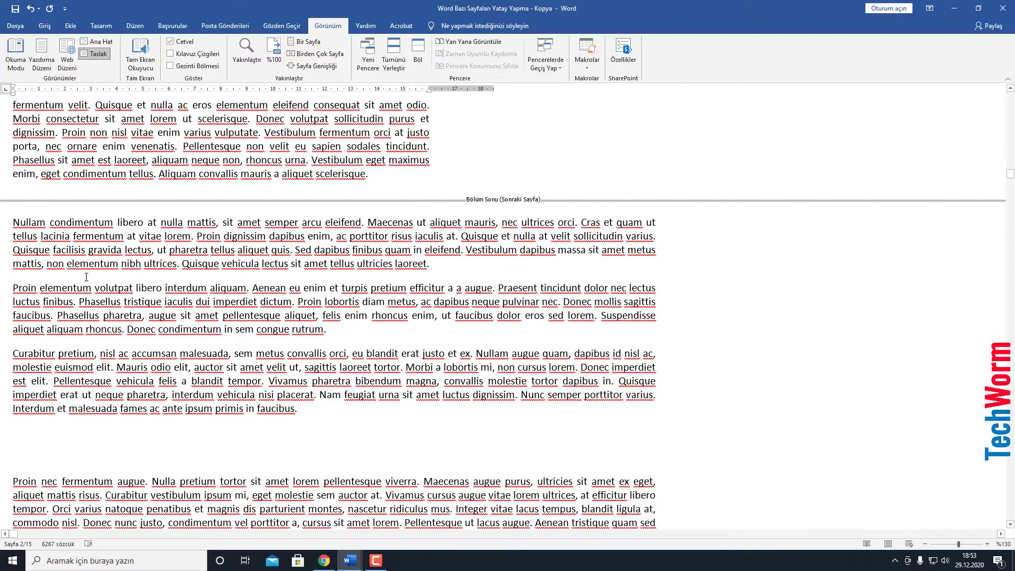
left_click(4, 204)
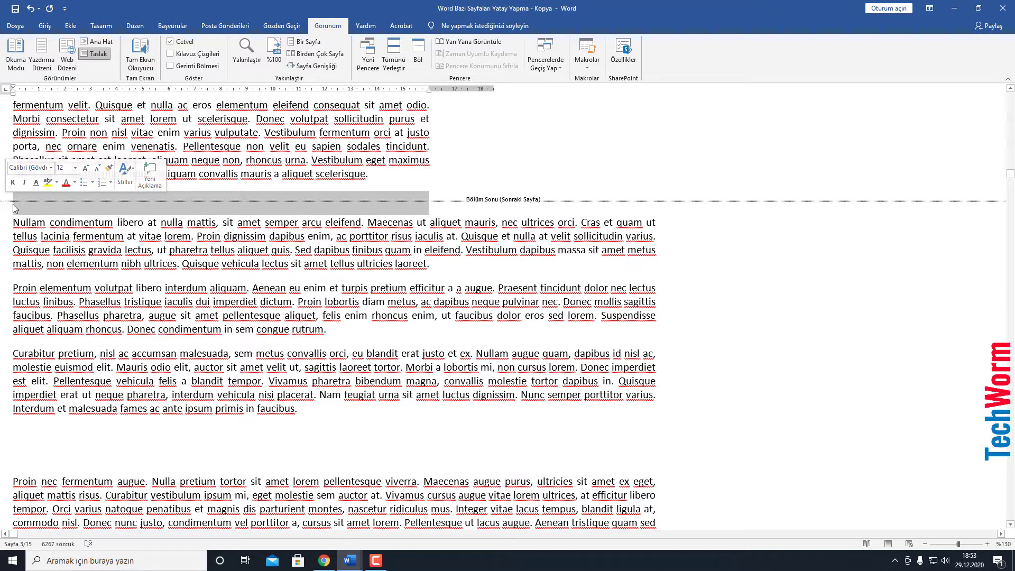
key("Delete")
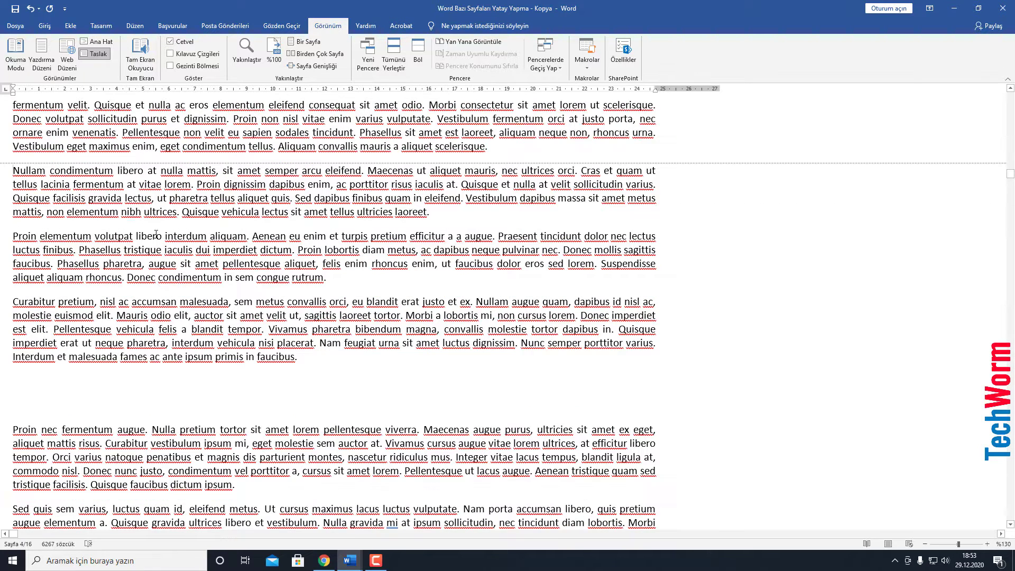
Switch back to Print Layout view and scroll up to the title page of the 16-page document
left_click(45, 25)
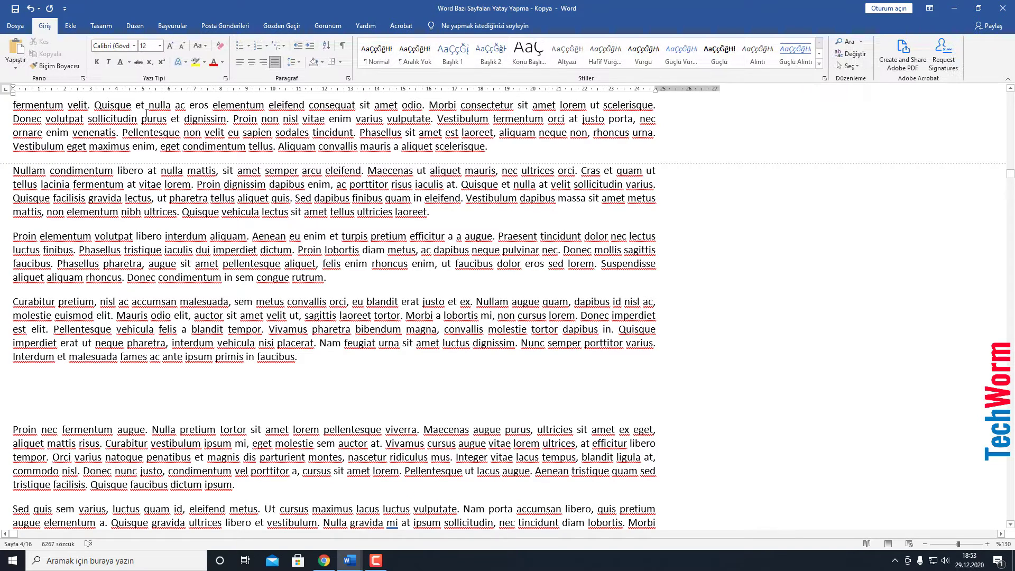
left_click(328, 26)
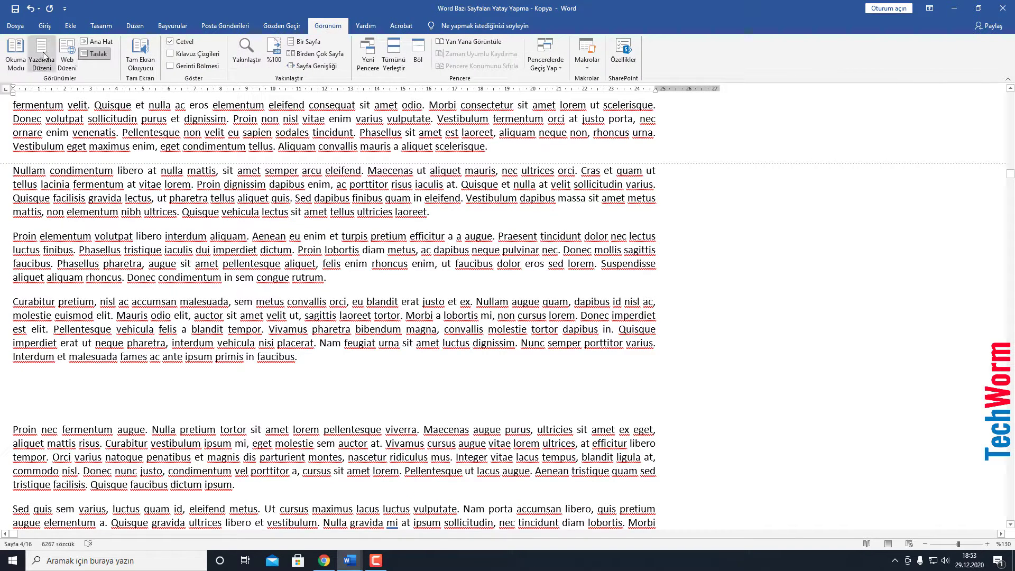
left_click(43, 57)
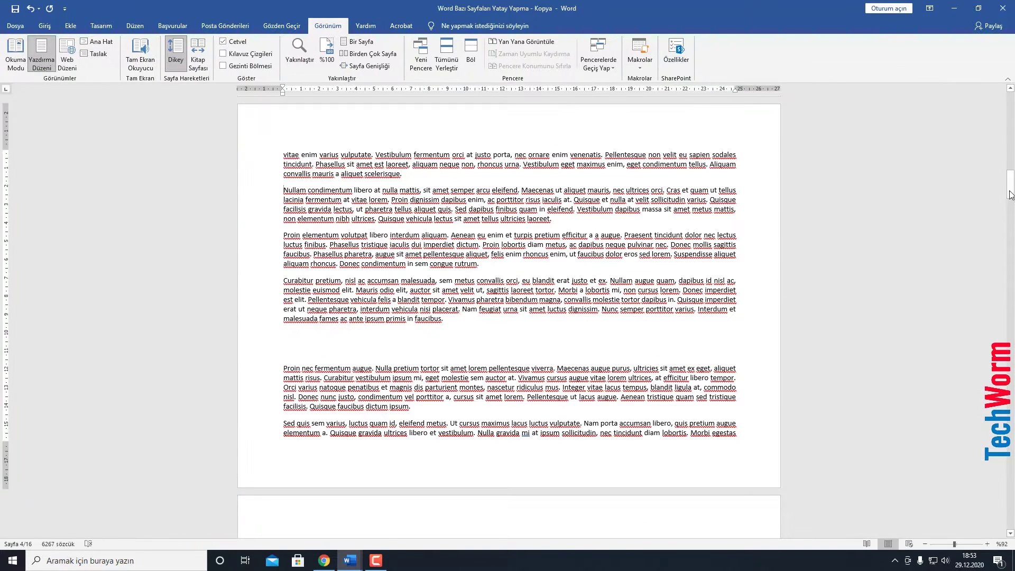
left_click_drag(1009, 194, 1009, 116)
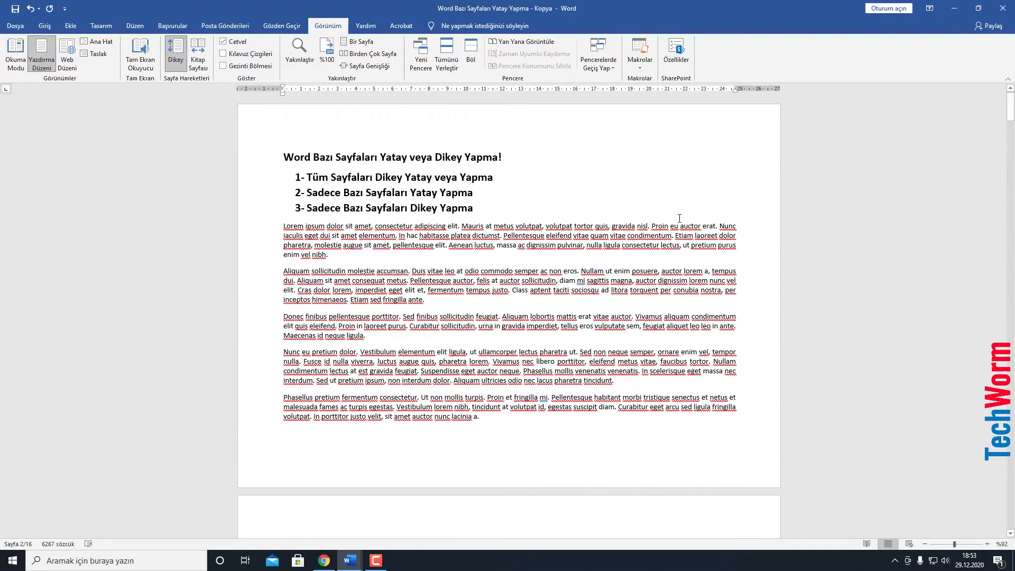